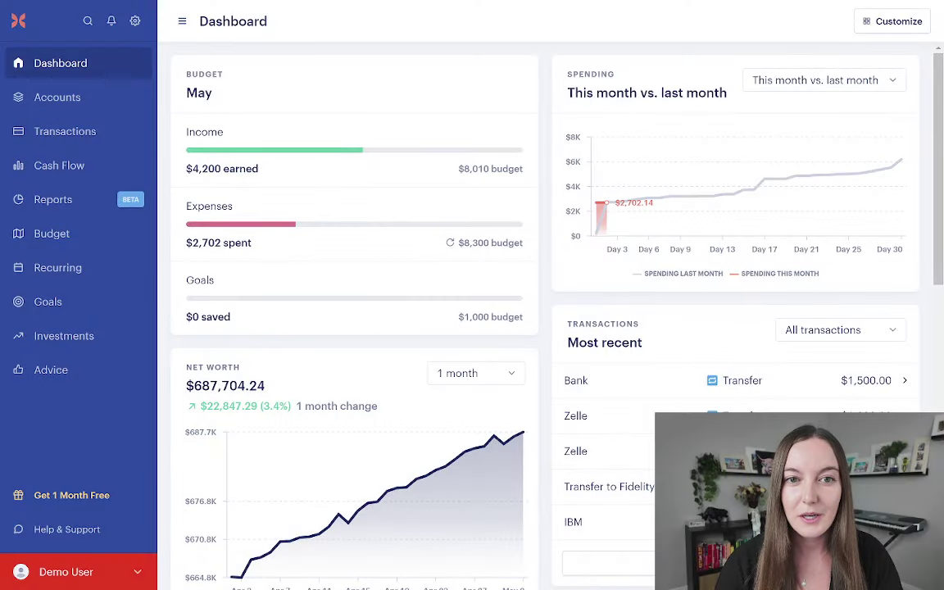
In Categories settings, move Public Transit between Gas and Parking & Tolls under Auto & Transport.
{"action": "left_click", "coordinate": [131, 25]}
{"action": "left_click", "coordinate": [237, 404]}
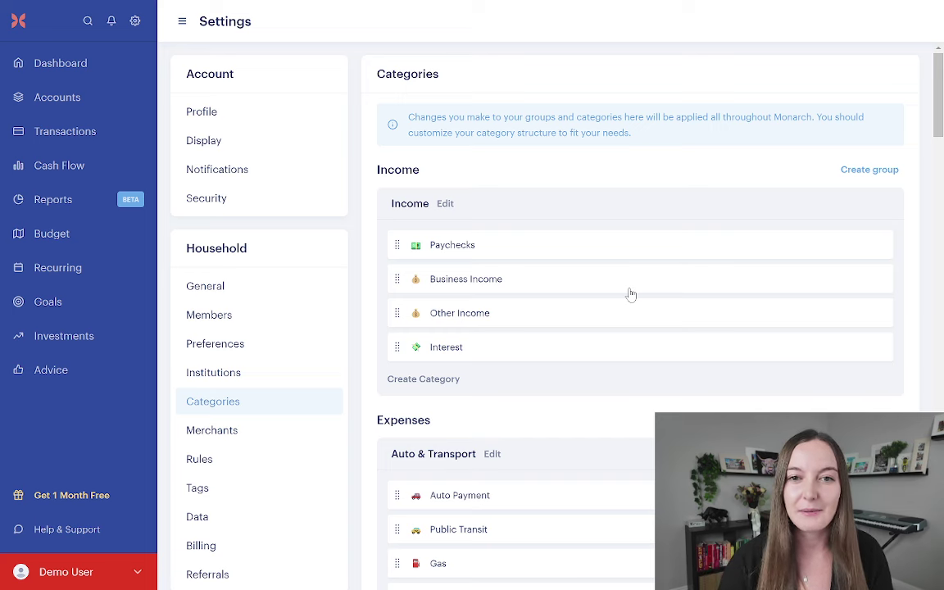
{"action": "scroll", "coordinate": [473, 351], "scroll_direction": "down", "scroll_amount": 4}
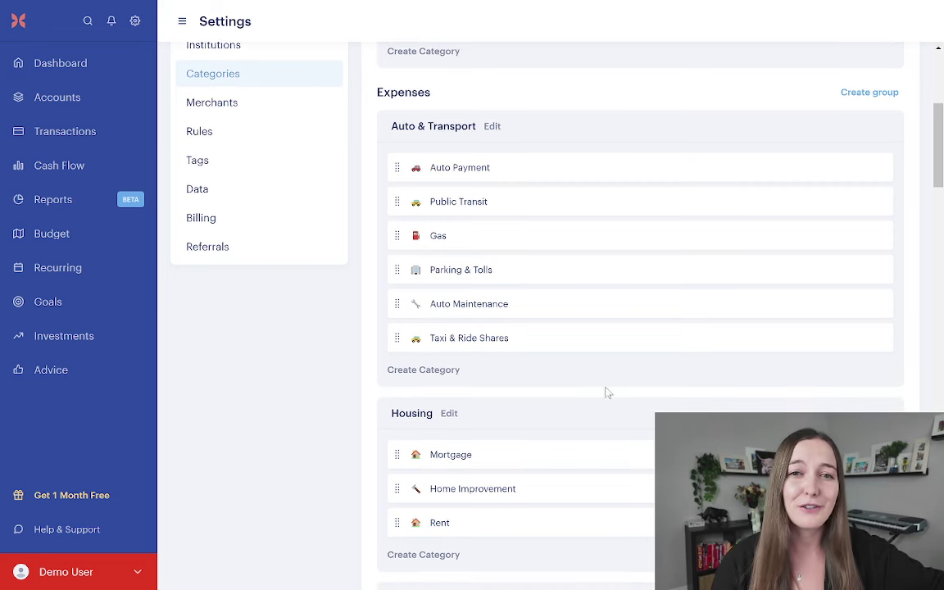
{"action": "scroll", "coordinate": [576, 406], "scroll_direction": "down", "scroll_amount": 3}
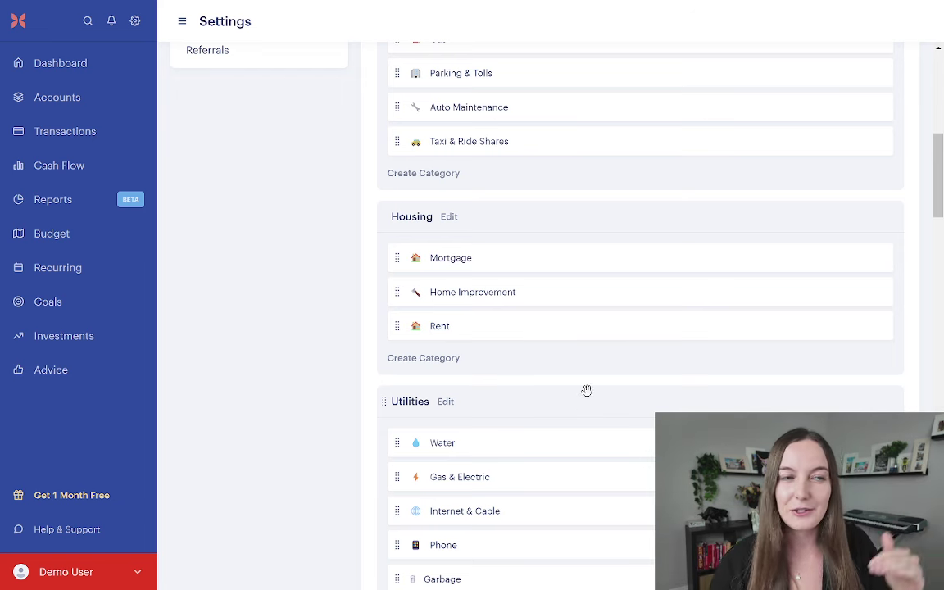
{"action": "scroll", "coordinate": [597, 358], "scroll_direction": "up", "scroll_amount": 5}
{"action": "left_click_drag", "start_coordinate": [533, 348], "coordinate": [578, 149]}
{"action": "scroll", "coordinate": [577, 149], "scroll_direction": "up", "scroll_amount": 3}
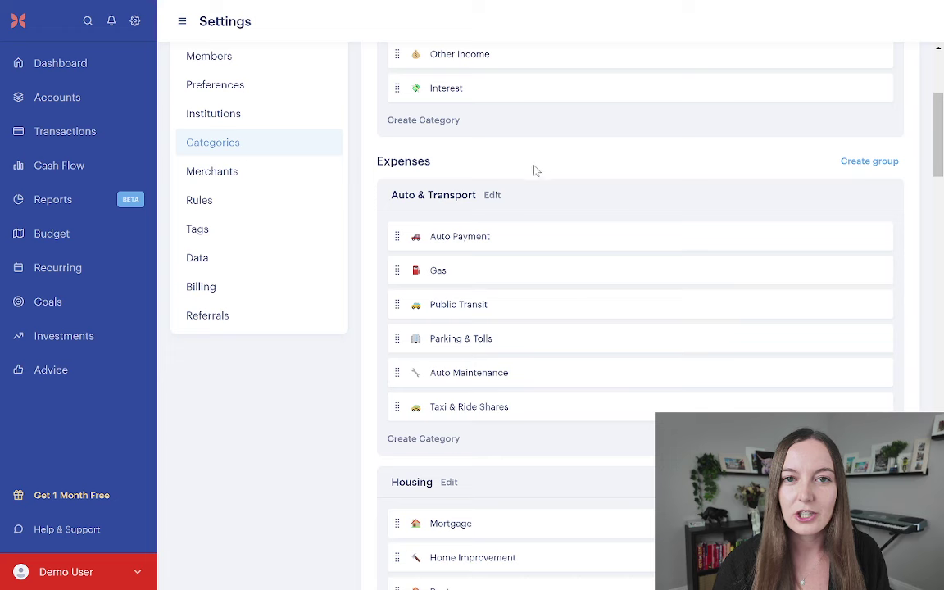
{"action": "left_click_drag", "start_coordinate": [567, 189], "coordinate": [580, 157]}
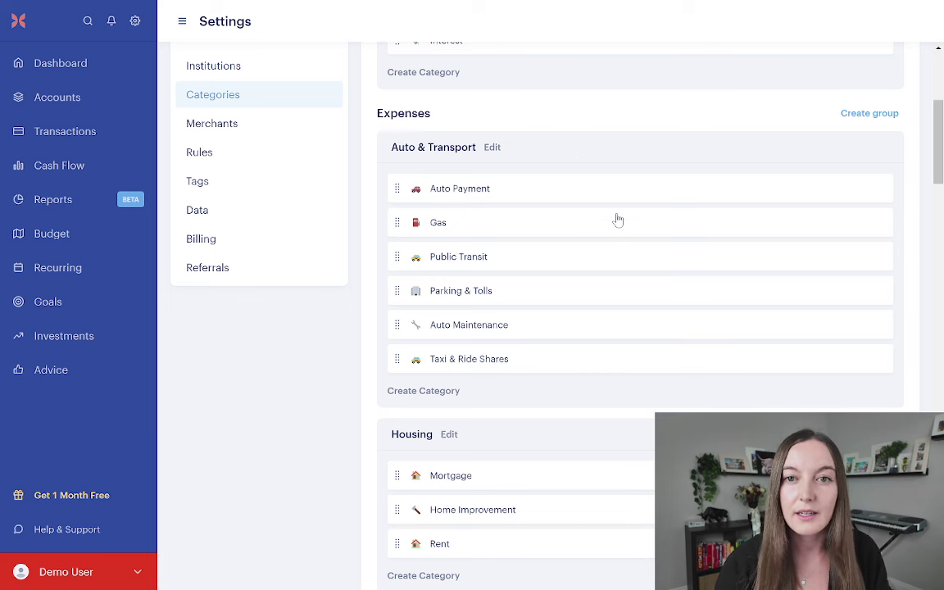
{"action": "scroll", "coordinate": [610, 246], "scroll_direction": "up", "scroll_amount": 3}
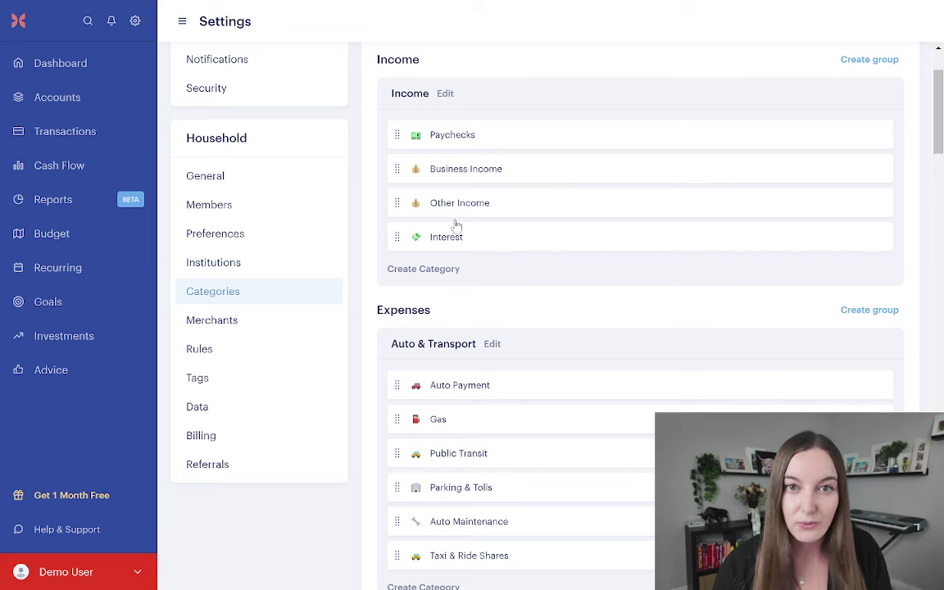
Scroll down to the Transfers group and nudge Transfer and Credit Card Payment by their drag handles.
{"action": "scroll", "coordinate": [576, 244], "scroll_direction": "up", "scroll_amount": 1}
{"action": "scroll", "coordinate": [577, 243], "scroll_direction": "up", "scroll_amount": 3}
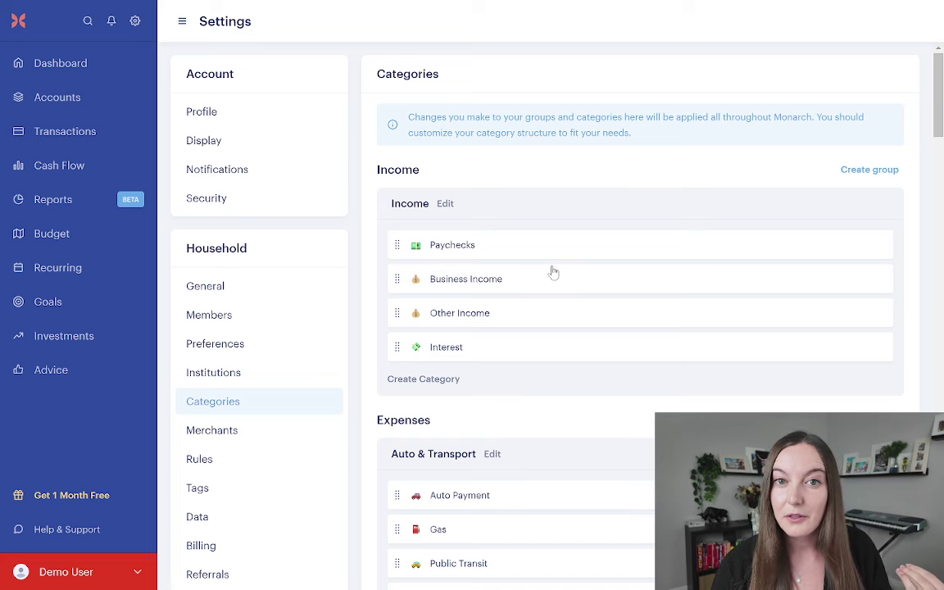
{"action": "scroll", "coordinate": [553, 270], "scroll_direction": "down", "scroll_amount": 2}
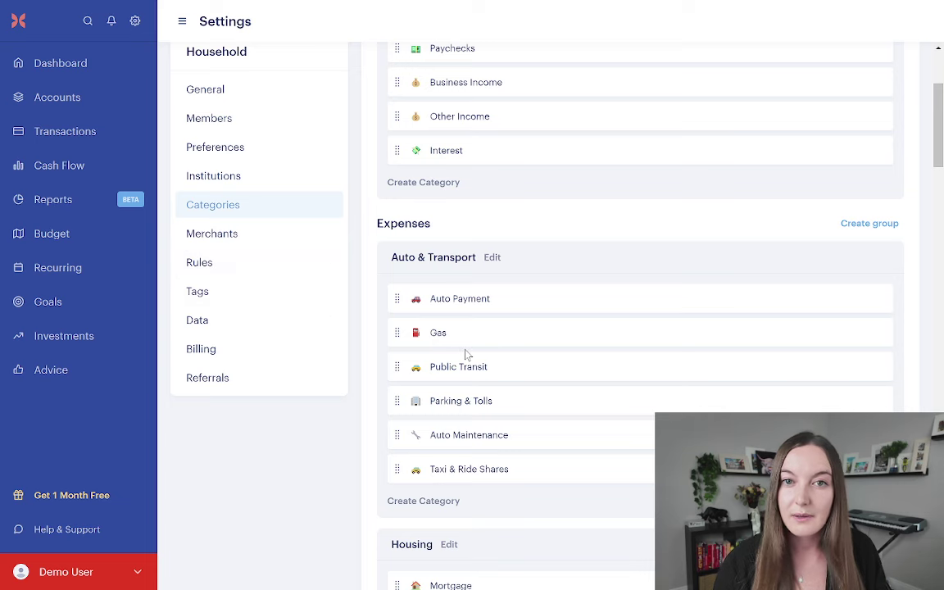
{"action": "scroll", "coordinate": [466, 354], "scroll_direction": "down", "scroll_amount": 15}
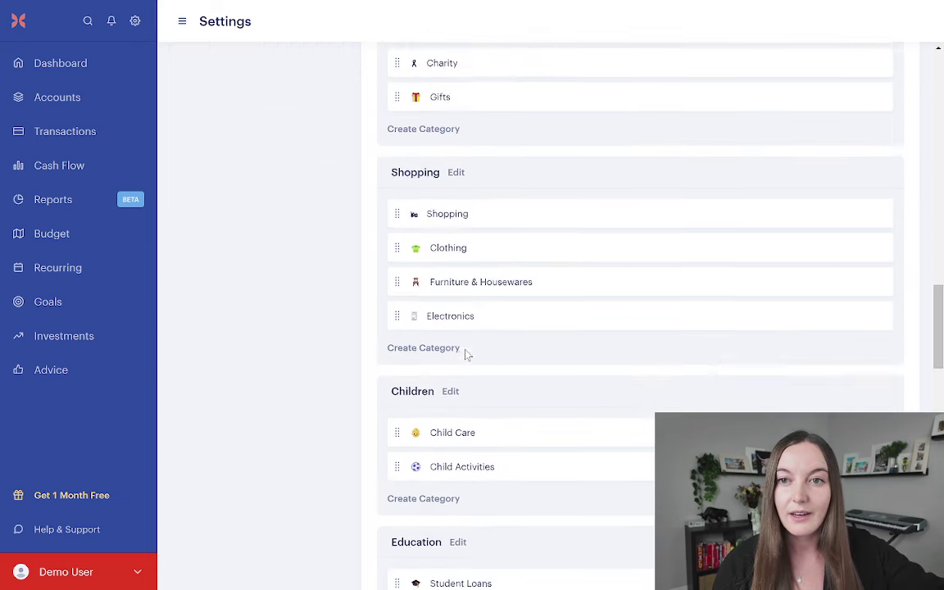
{"action": "scroll", "coordinate": [466, 354], "scroll_direction": "down", "scroll_amount": 12}
{"action": "scroll", "coordinate": [506, 362], "scroll_direction": "down", "scroll_amount": 2}
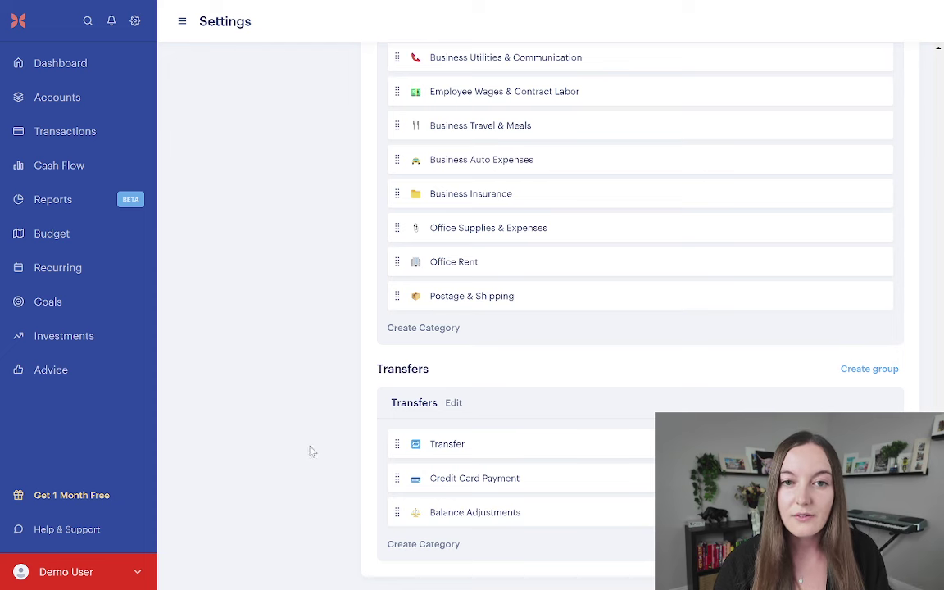
{"action": "mouse_move", "coordinate": [398, 444]}
{"action": "left_mouse_down"}
{"action": "mouse_move", "coordinate": [399, 406]}
{"action": "mouse_move", "coordinate": [391, 440]}
{"action": "left_mouse_up"}
{"action": "mouse_move", "coordinate": [392, 476]}
{"action": "left_mouse_down"}
{"action": "mouse_move", "coordinate": [407, 248]}
{"action": "mouse_move", "coordinate": [402, 479]}
{"action": "left_mouse_up"}
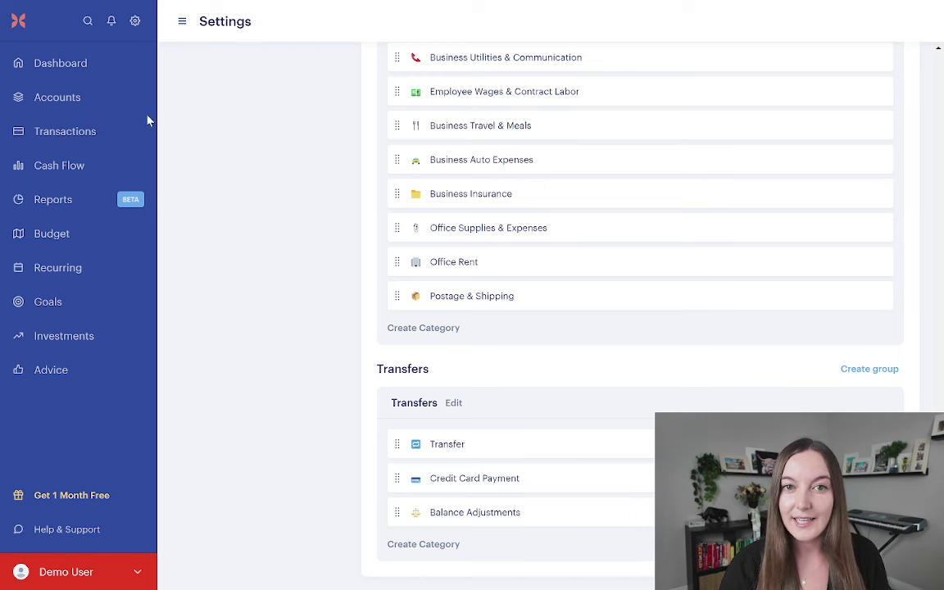
Filter Transactions to the Transfer category, leaving five transfers from May 2 and April 29, 2024.
{"action": "left_click", "coordinate": [60, 139]}
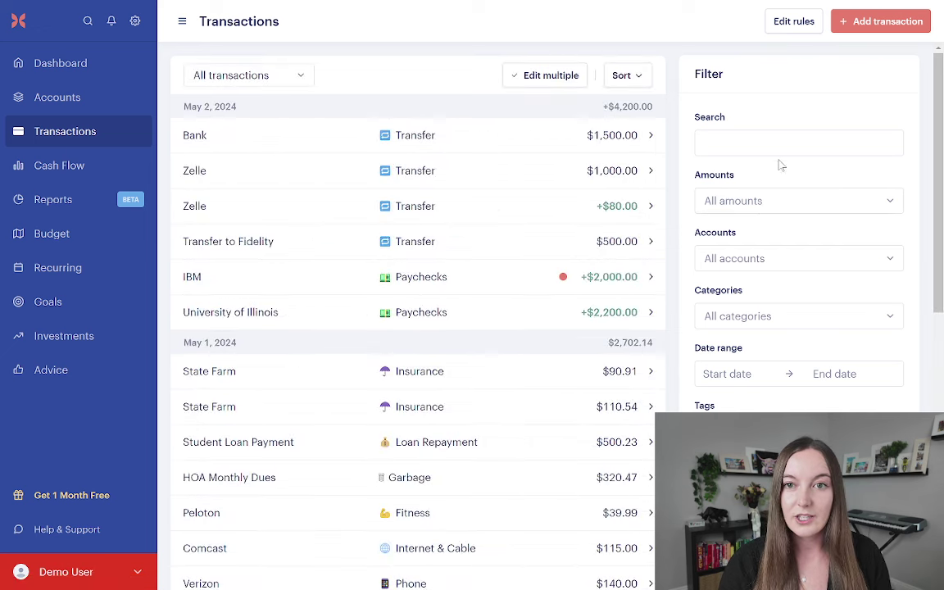
{"action": "left_click", "coordinate": [753, 318]}
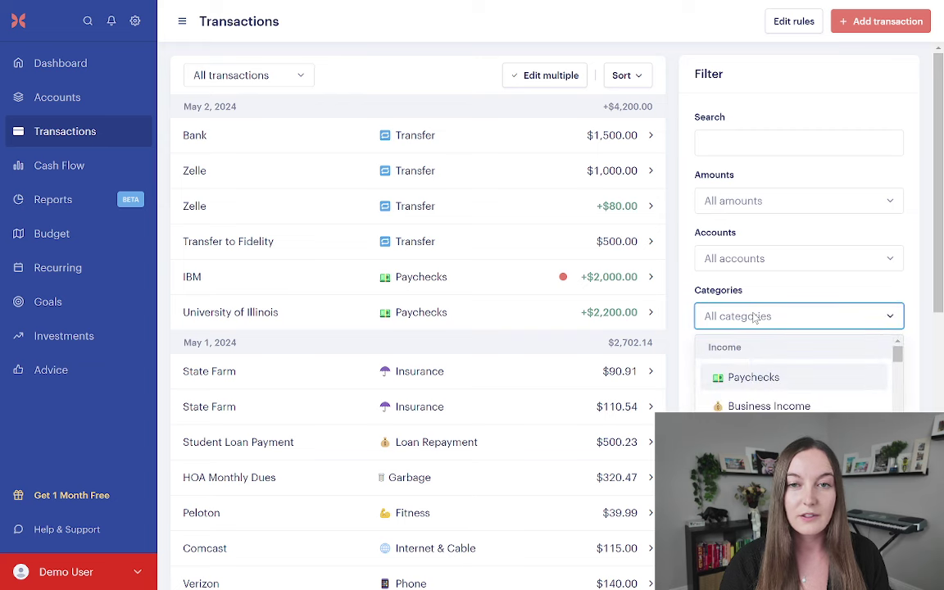
{"action": "scroll", "coordinate": [765, 275], "scroll_direction": "down", "scroll_amount": 3}
{"action": "scroll", "coordinate": [767, 283], "scroll_direction": "down", "scroll_amount": 15}
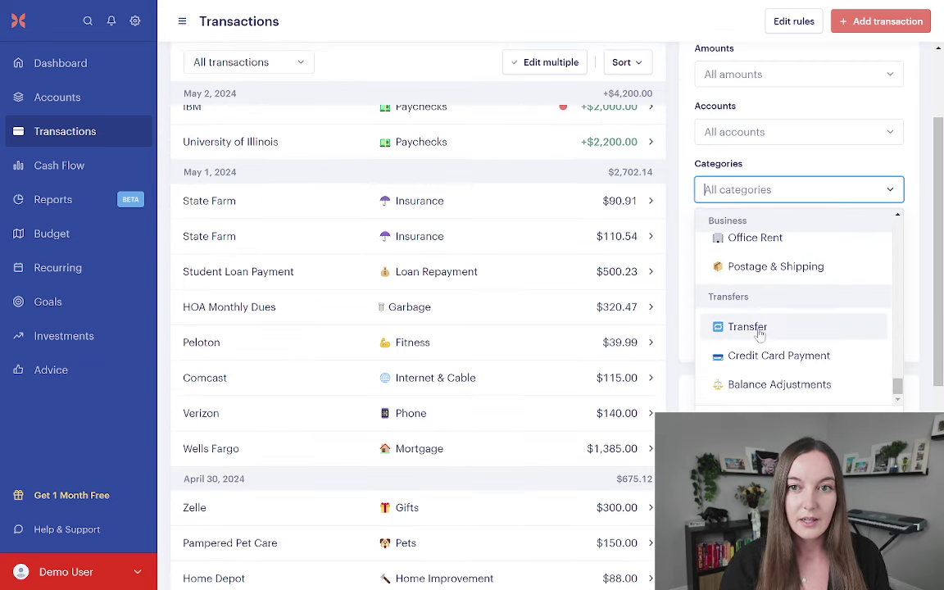
{"action": "left_click", "coordinate": [763, 328]}
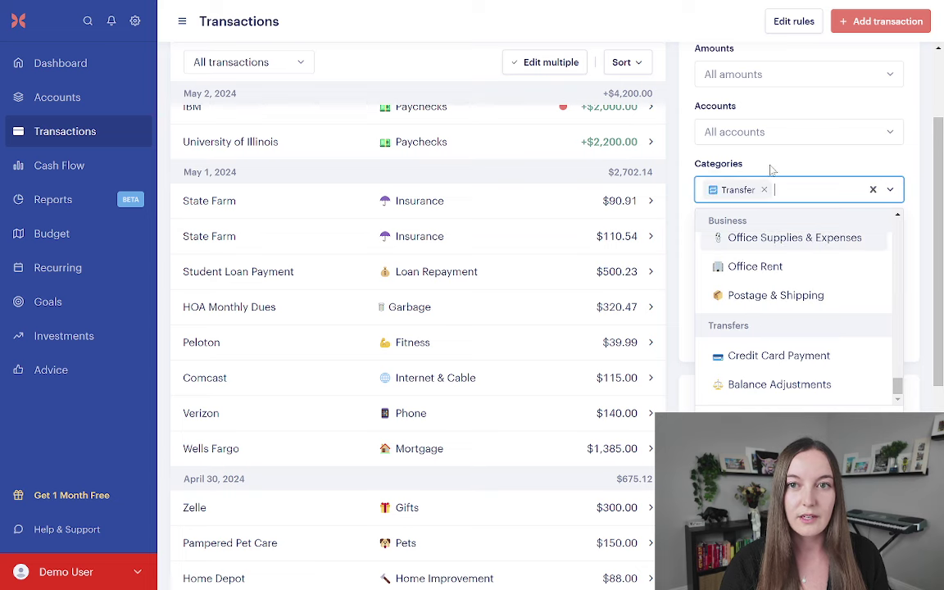
{"action": "left_click", "coordinate": [695, 153]}
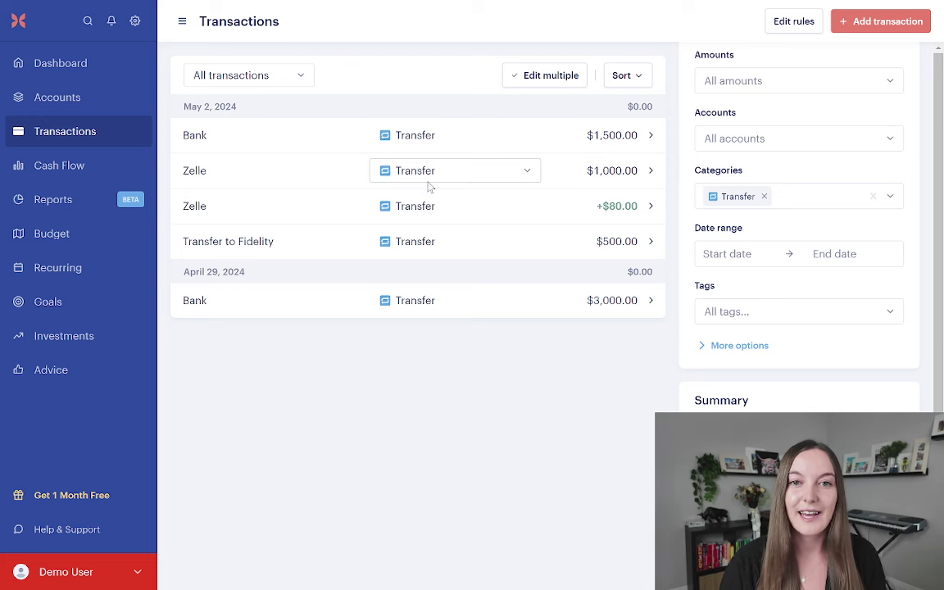
View monthly Cash Flow for May 2024: $4,200 income, $2,702 expenses, $1,498 saved.
{"action": "left_click", "coordinate": [108, 168]}
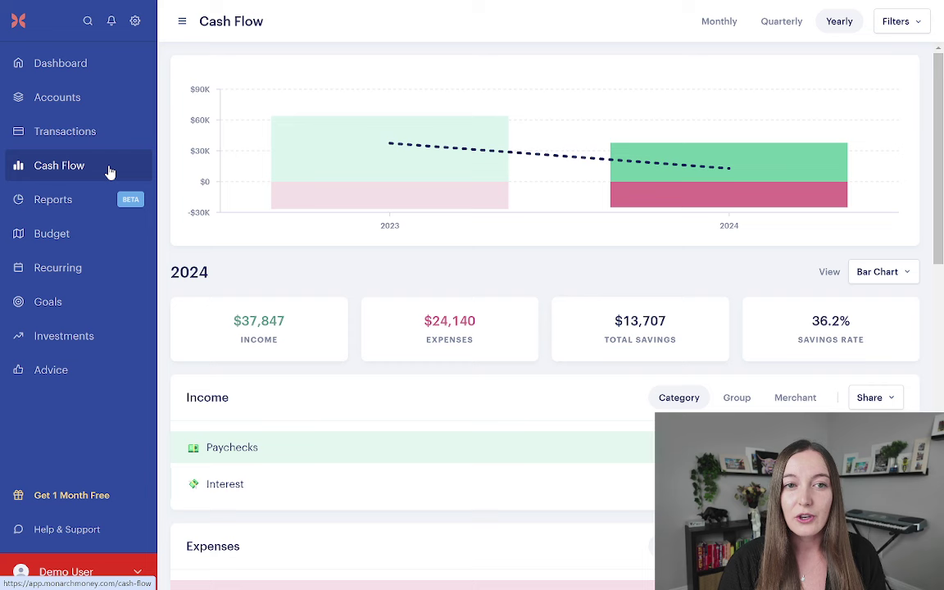
{"action": "left_click", "coordinate": [719, 22]}
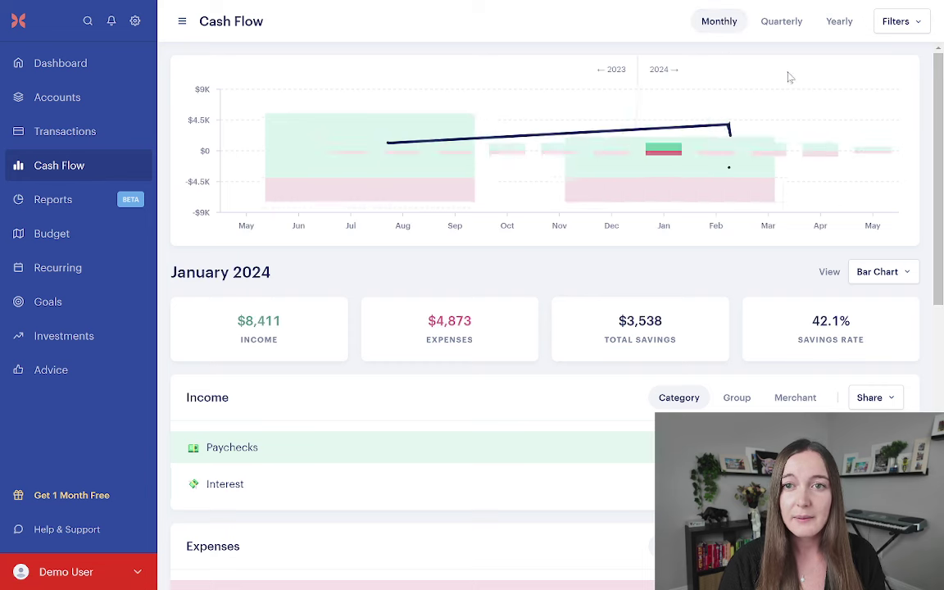
{"action": "left_click", "coordinate": [871, 154]}
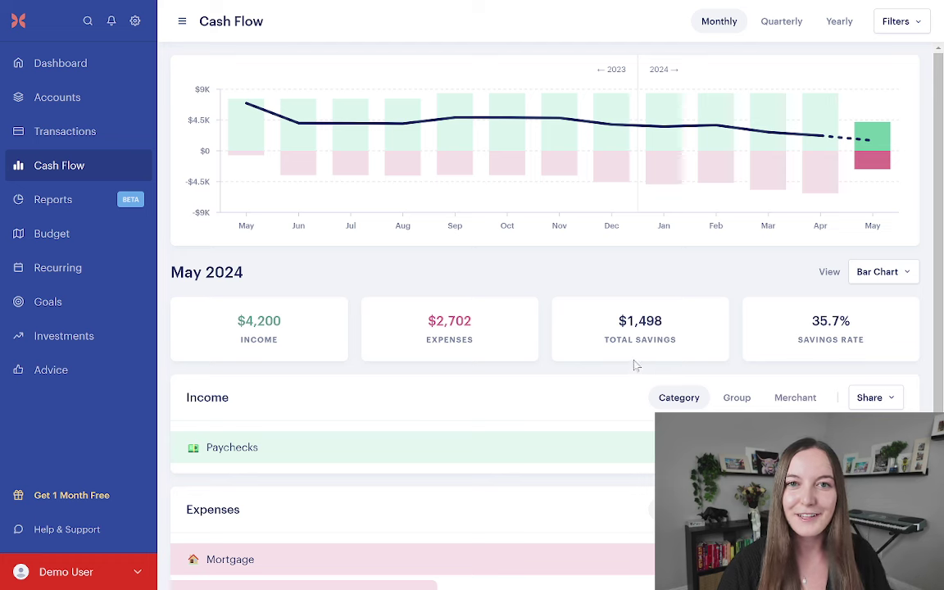
Filter the Transactions list to the Transfer category again.
{"action": "left_click", "coordinate": [78, 136]}
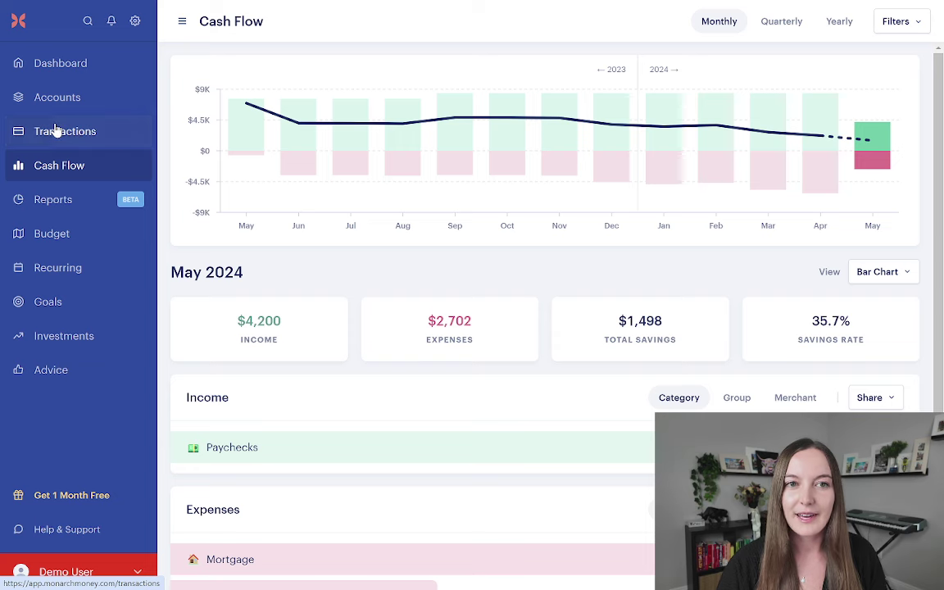
{"action": "left_click", "coordinate": [740, 316]}
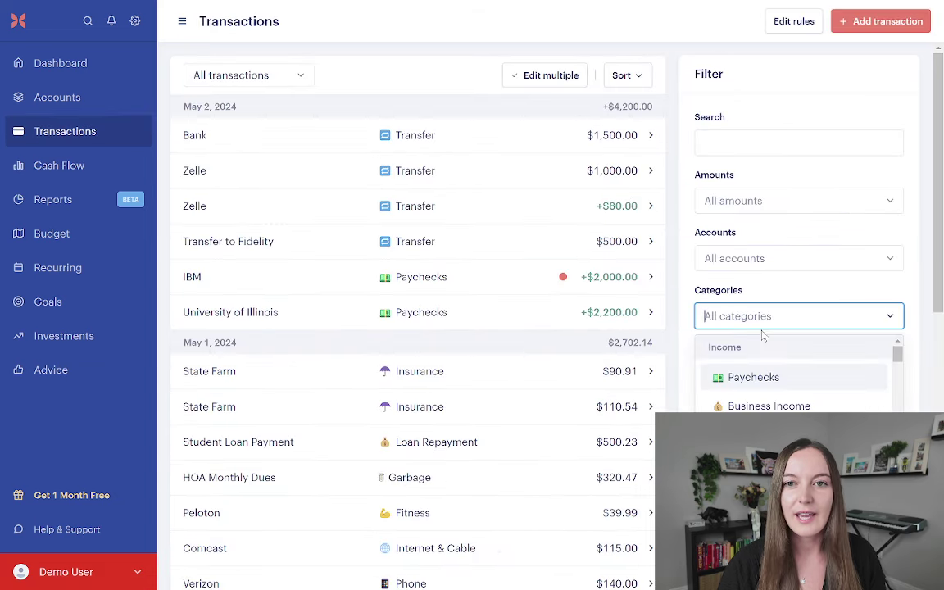
{"action": "scroll", "coordinate": [758, 311], "scroll_direction": "down", "scroll_amount": 3}
{"action": "scroll", "coordinate": [757, 235], "scroll_direction": "down", "scroll_amount": 5}
{"action": "scroll", "coordinate": [758, 235], "scroll_direction": "down", "scroll_amount": 10}
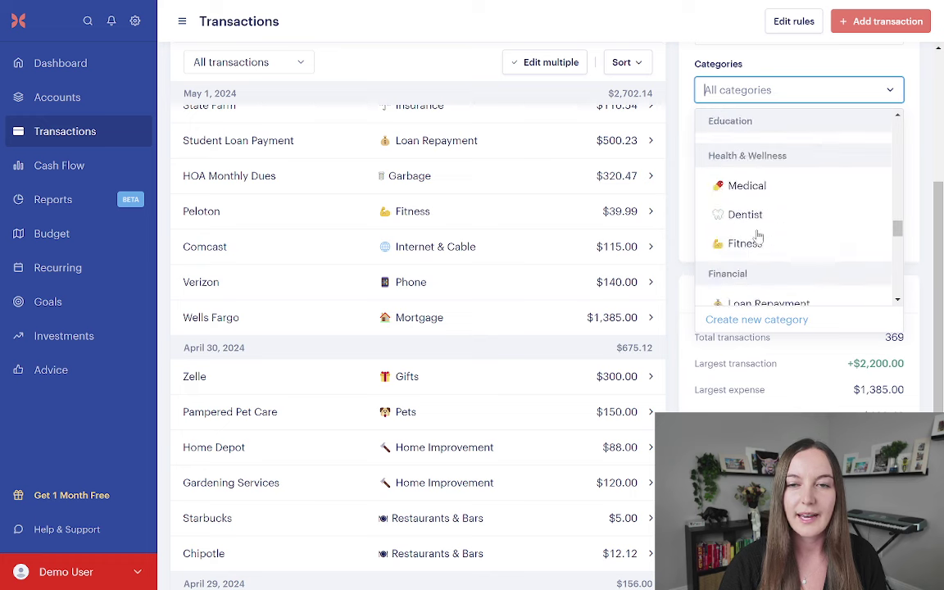
{"action": "left_click", "coordinate": [747, 226]}
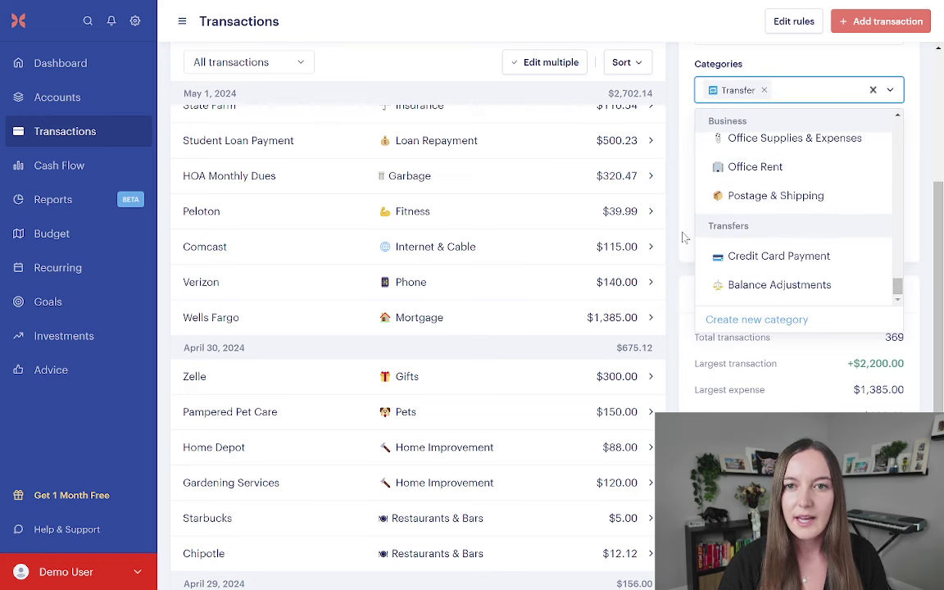
{"action": "left_click", "coordinate": [679, 232]}
{"action": "scroll", "coordinate": [563, 218], "scroll_direction": "up", "scroll_amount": 3}
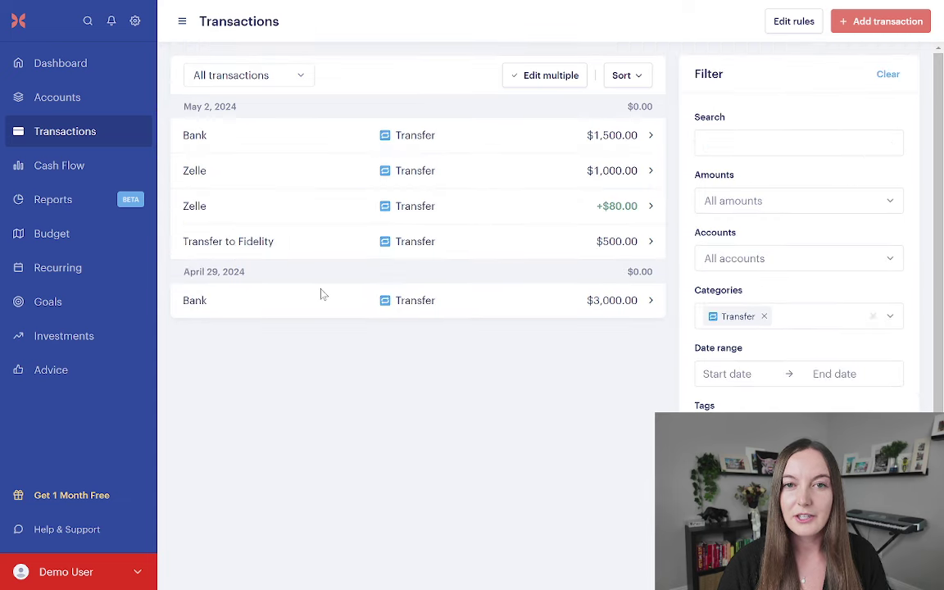
Change the $1,000.00 Zelle payment's category to Home Improvement, searching 'hom'.
{"action": "left_click", "coordinate": [420, 177]}
{"action": "type", "text": "hom"}
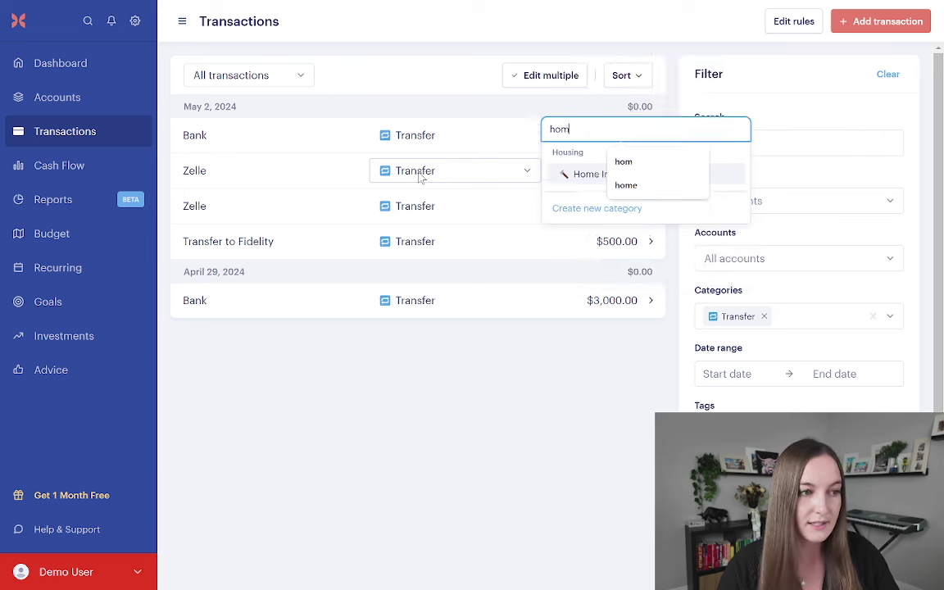
{"action": "left_click", "coordinate": [584, 175]}
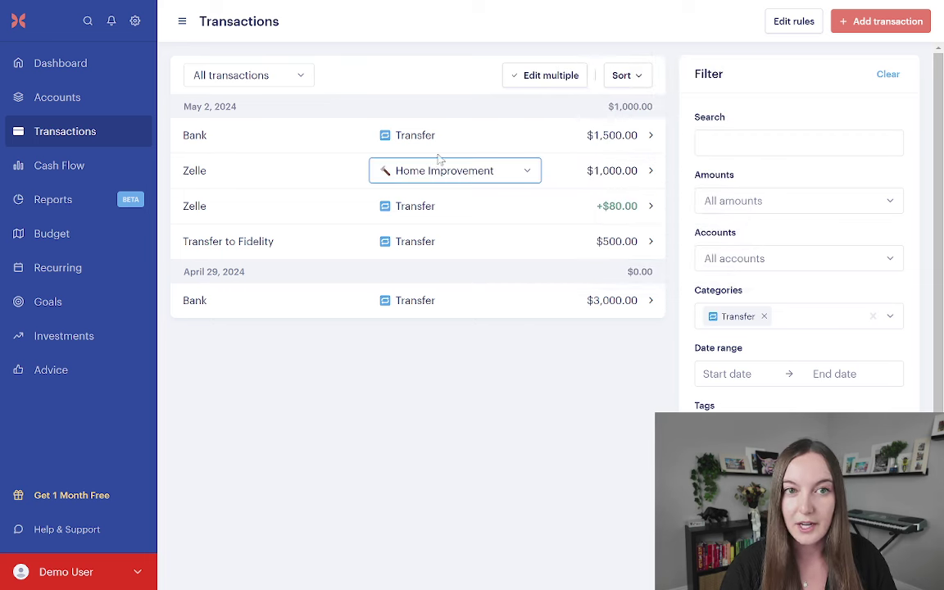
Open Cash Flow to see May 2024 expenses at $3,702 and savings at $498 (11.9%).
{"action": "left_click", "coordinate": [95, 163]}
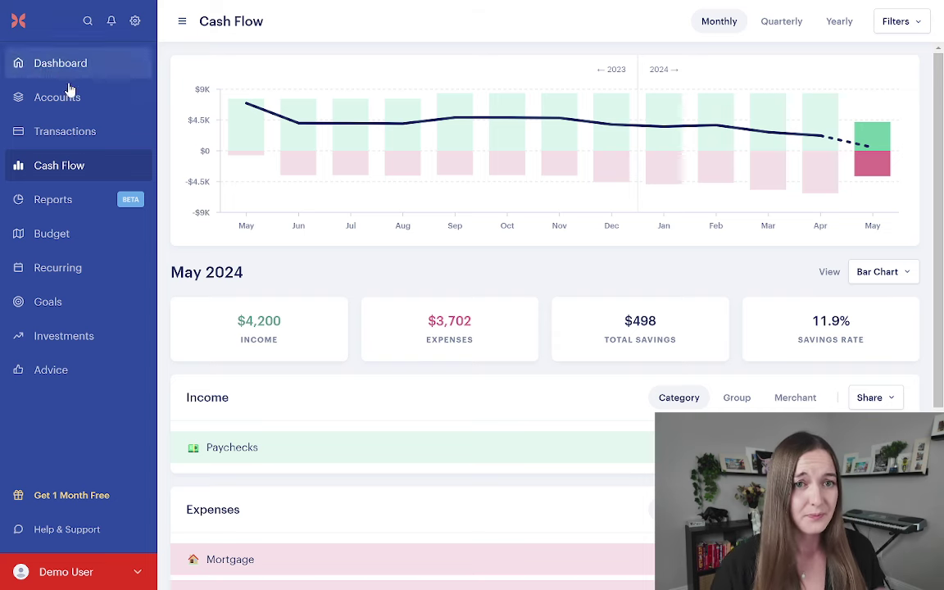
Filter the Transactions list to show only the Transfer category.
{"action": "left_click", "coordinate": [84, 132]}
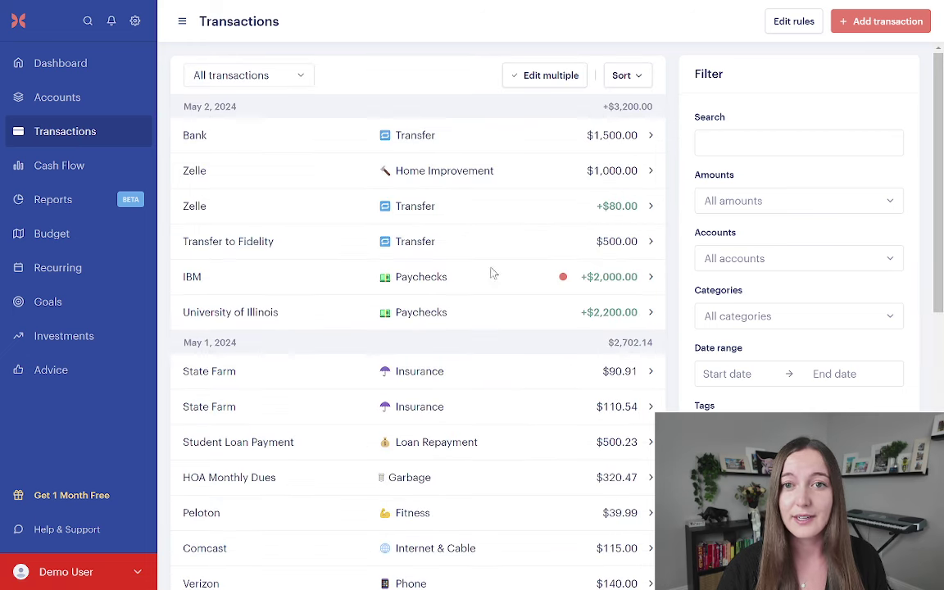
{"action": "left_click", "coordinate": [755, 319]}
{"action": "scroll", "coordinate": [764, 288], "scroll_direction": "down", "scroll_amount": 4}
{"action": "scroll", "coordinate": [763, 217], "scroll_direction": "down", "scroll_amount": 8}
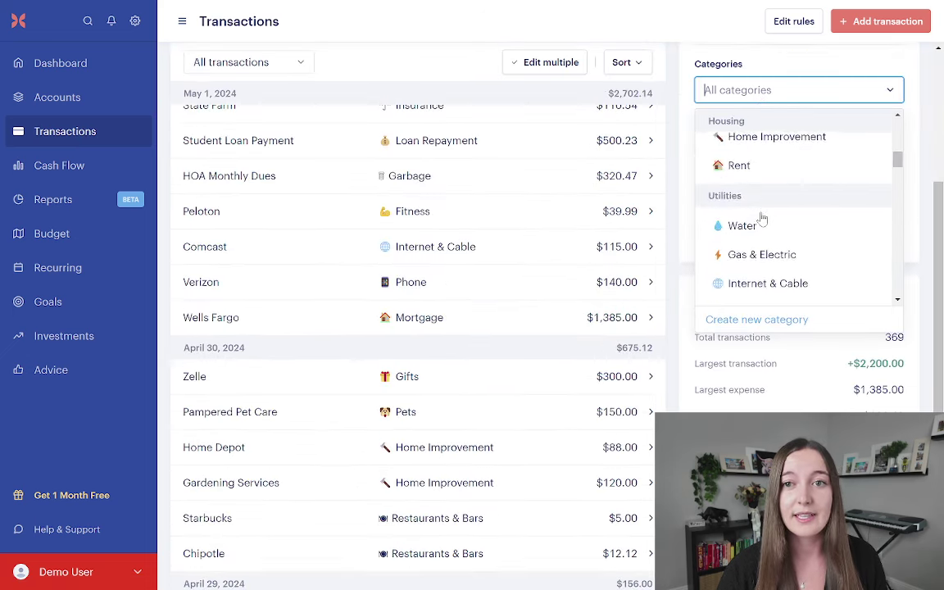
{"action": "scroll", "coordinate": [762, 217], "scroll_direction": "down", "scroll_amount": 4}
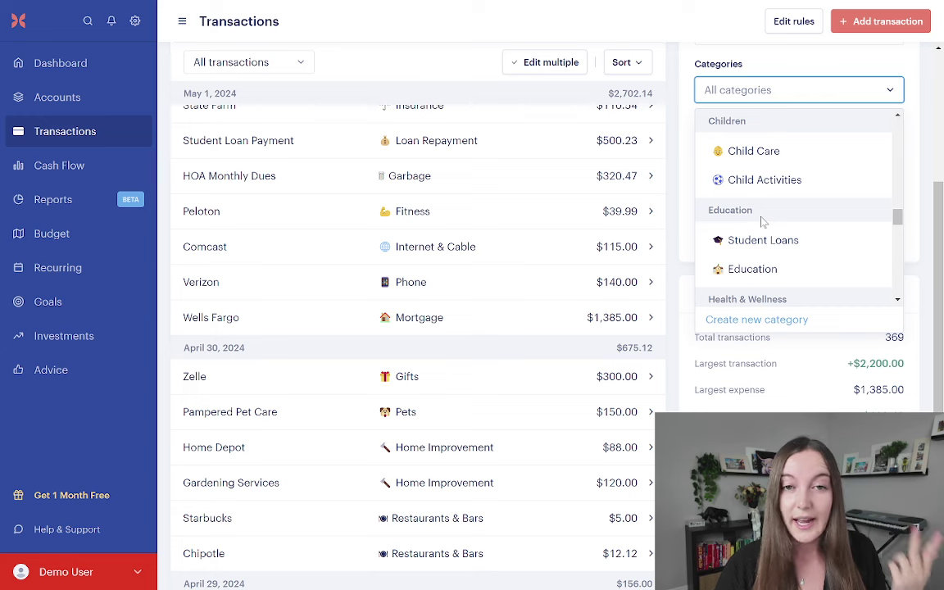
{"action": "scroll", "coordinate": [762, 220], "scroll_direction": "down", "scroll_amount": 3}
{"action": "scroll", "coordinate": [762, 219], "scroll_direction": "down", "scroll_amount": 8}
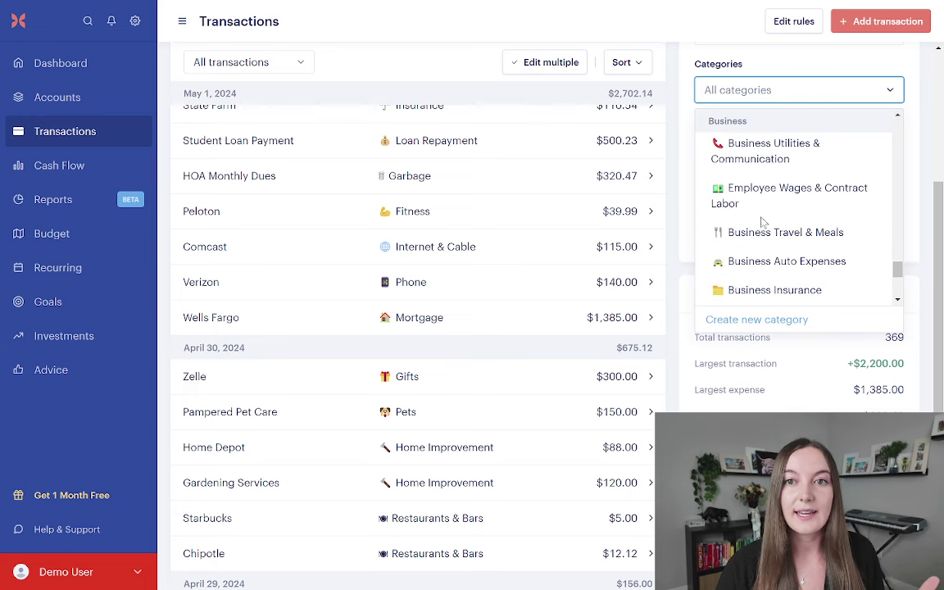
{"action": "left_click", "coordinate": [762, 222]}
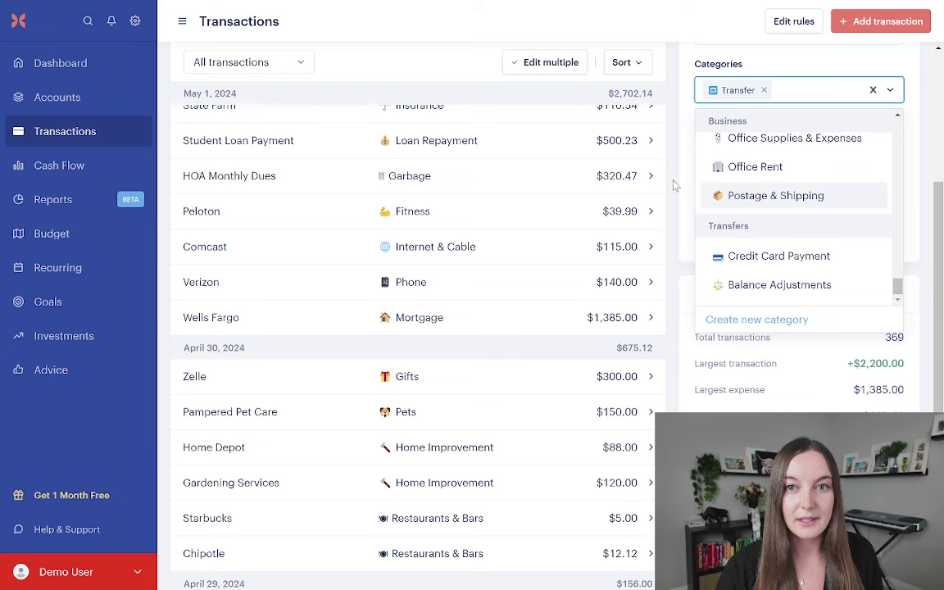
{"action": "left_click", "coordinate": [565, 158]}
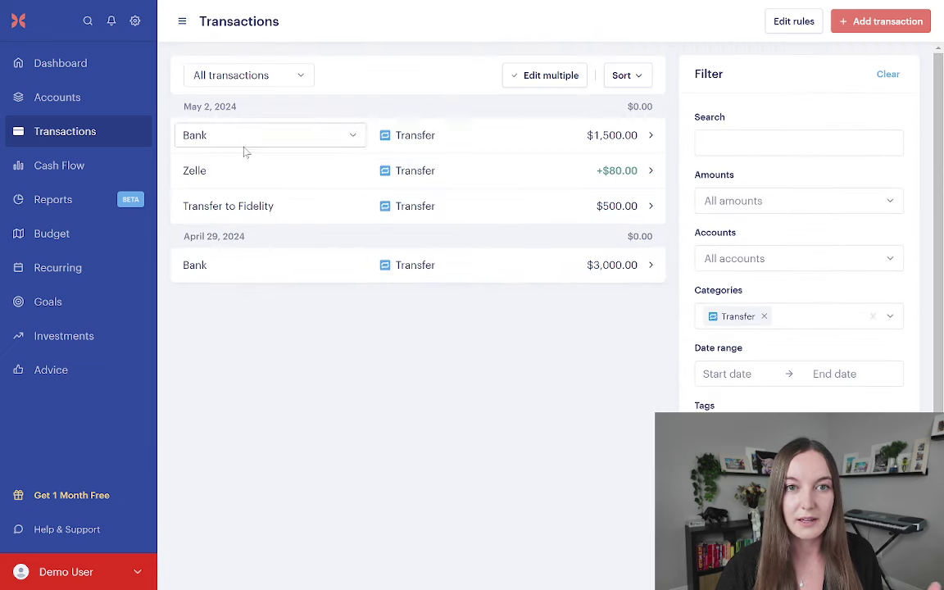
Recategorize the +$80.00 Zelle payment as Restaurants & Bars, searching 'rest'.
{"action": "left_click", "coordinate": [450, 171]}
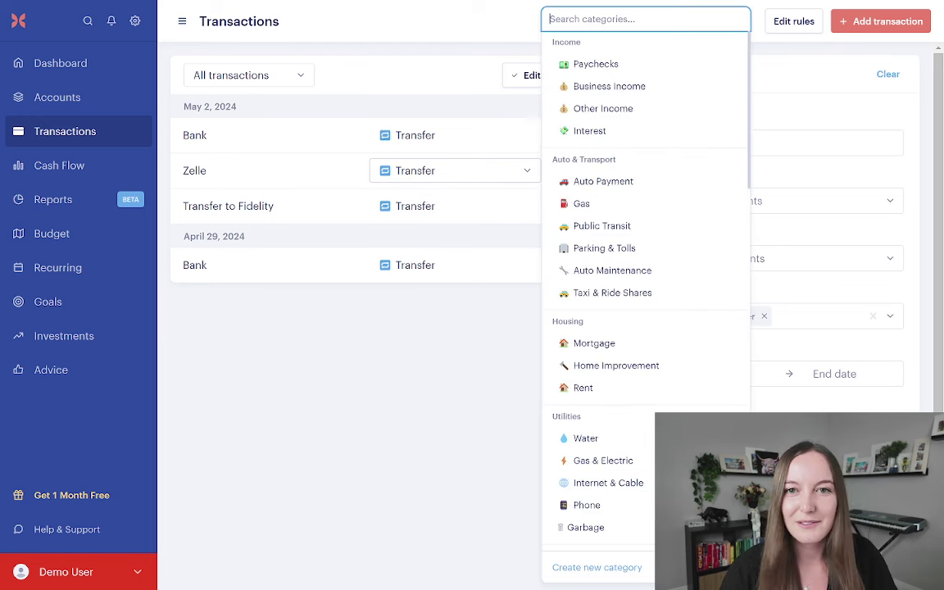
{"action": "type", "text": "rest"}
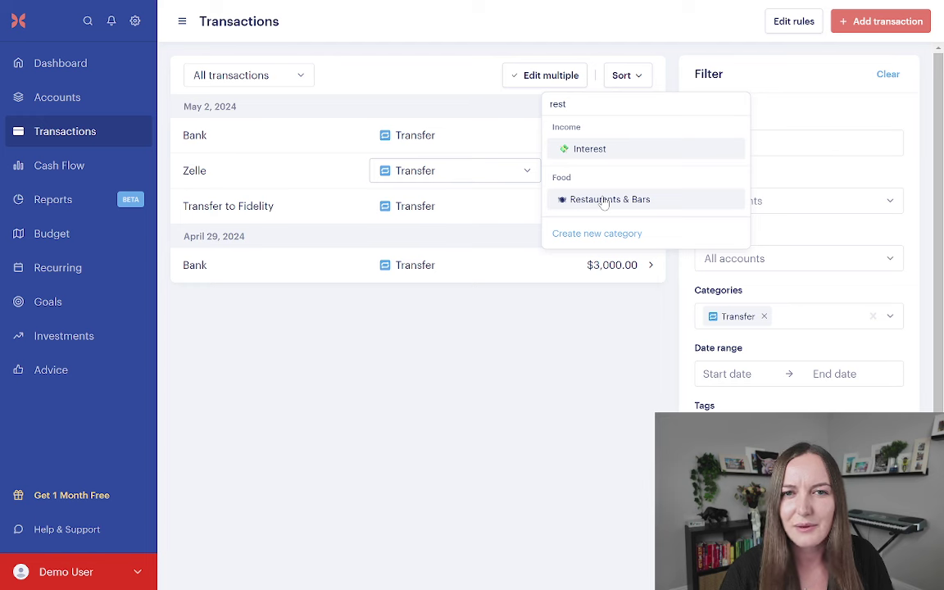
{"action": "left_click", "coordinate": [603, 201]}
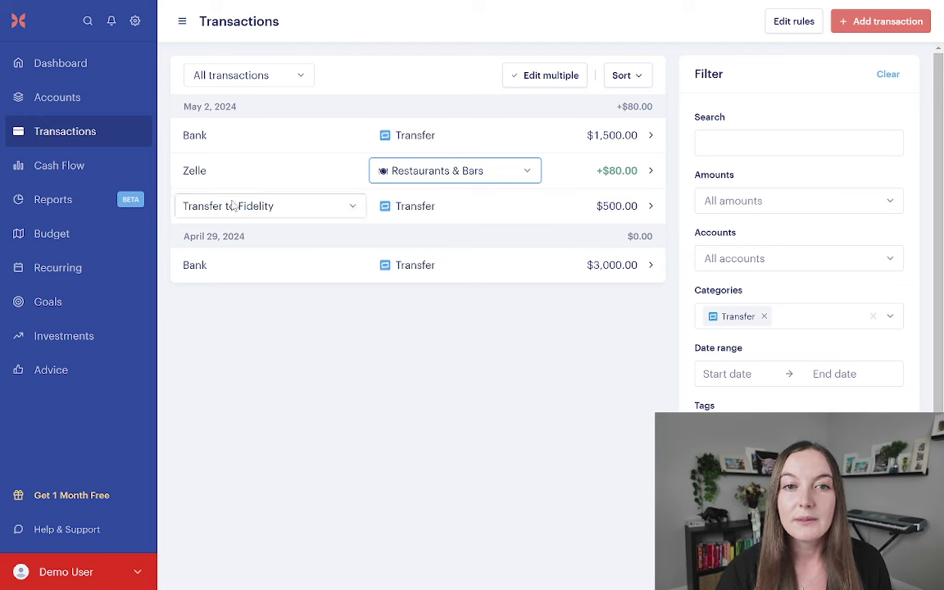
Set the $500.00 Transfer to Fidelity's category to Cash & ATM from the Financial group.
{"action": "left_click", "coordinate": [415, 212]}
{"action": "scroll", "coordinate": [606, 278], "scroll_direction": "down", "scroll_amount": 15}
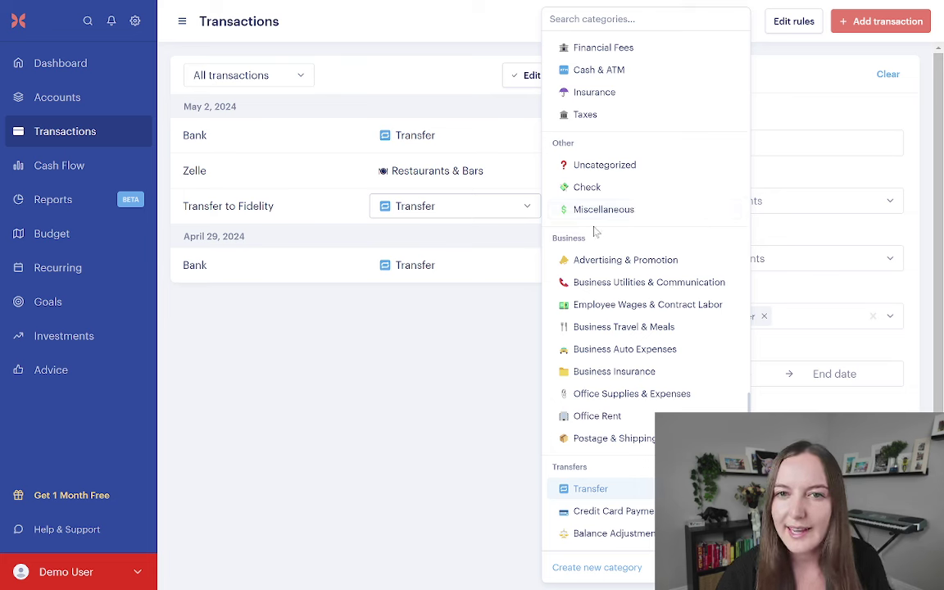
{"action": "scroll", "coordinate": [595, 210], "scroll_direction": "up", "scroll_amount": 2}
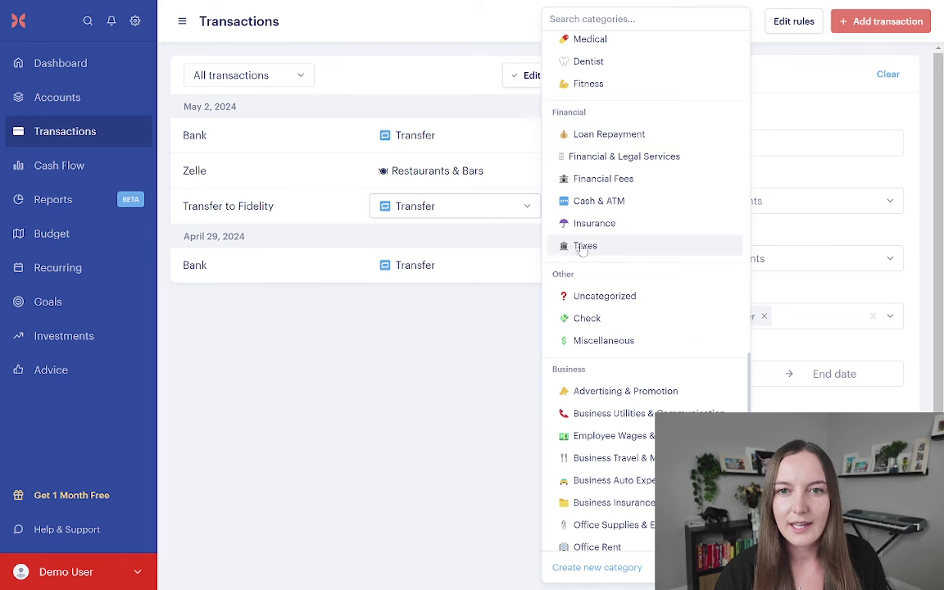
{"action": "left_click", "coordinate": [620, 210]}
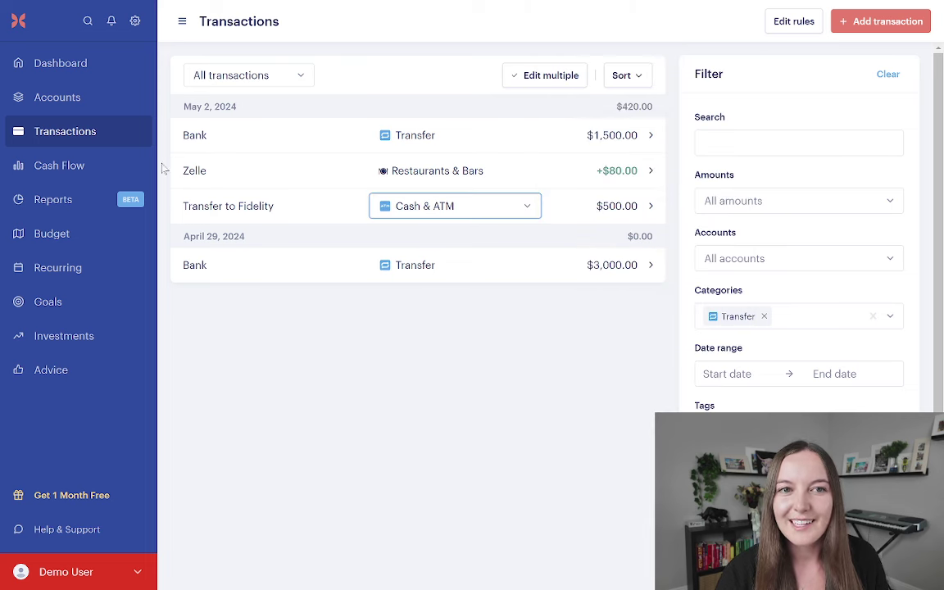
Compare the April and May 2024 figures on the Cash Flow page.
{"action": "left_click", "coordinate": [91, 173]}
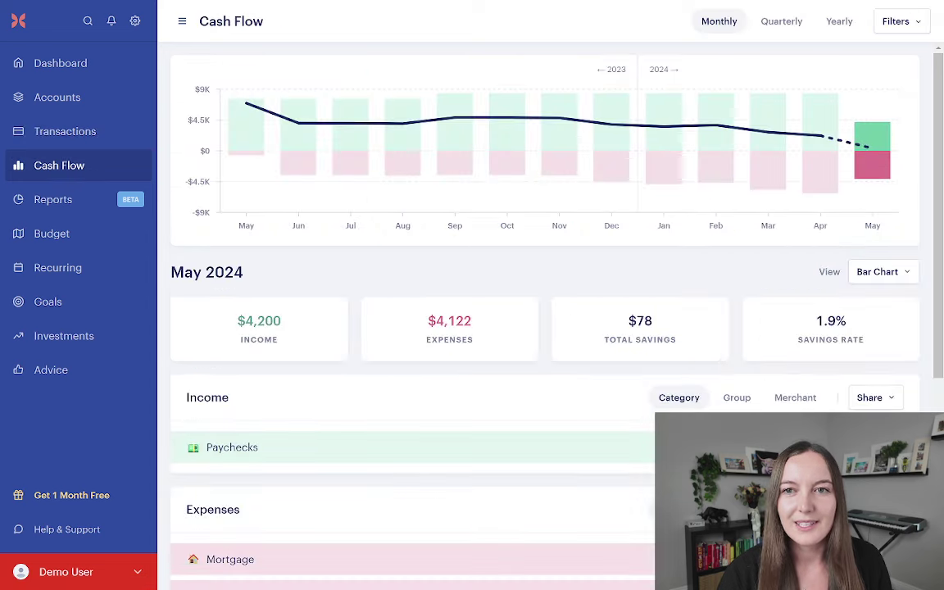
{"action": "left_click", "coordinate": [824, 183]}
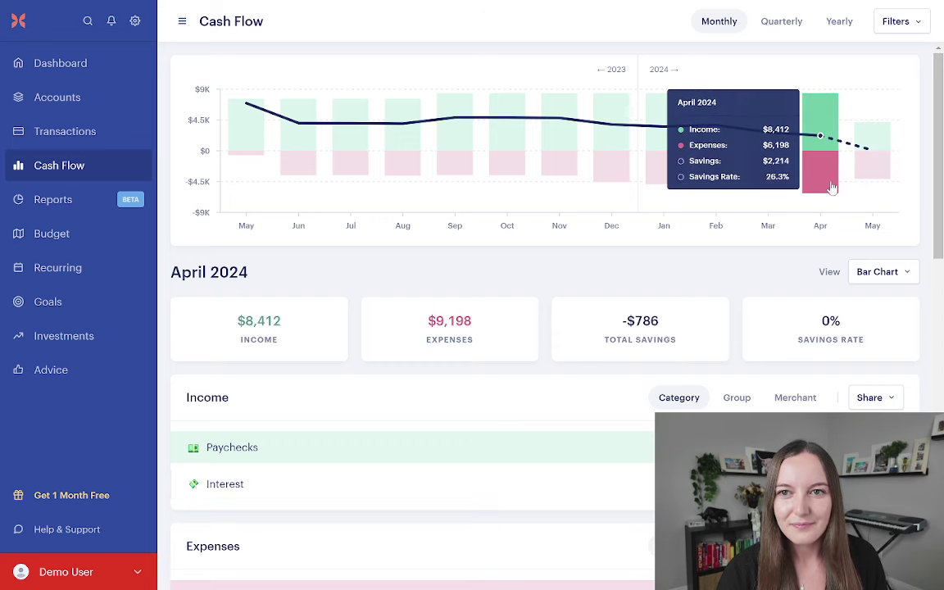
{"action": "left_click", "coordinate": [865, 176]}
{"action": "scroll", "coordinate": [543, 299], "scroll_direction": "down", "scroll_amount": 4}
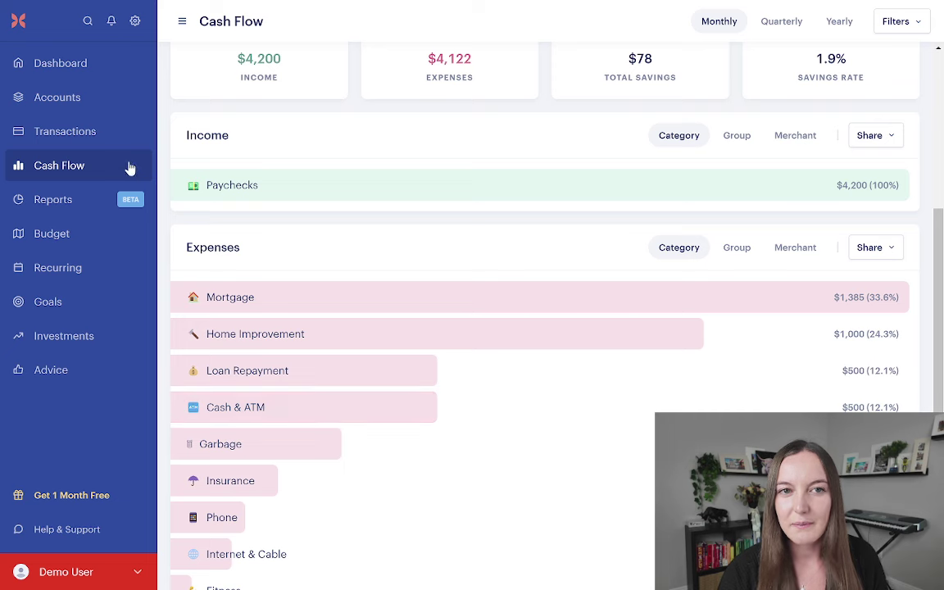
Set the Transfer to Fidelity's category back to Transfer, searching 'trans'.
{"action": "left_click", "coordinate": [116, 141]}
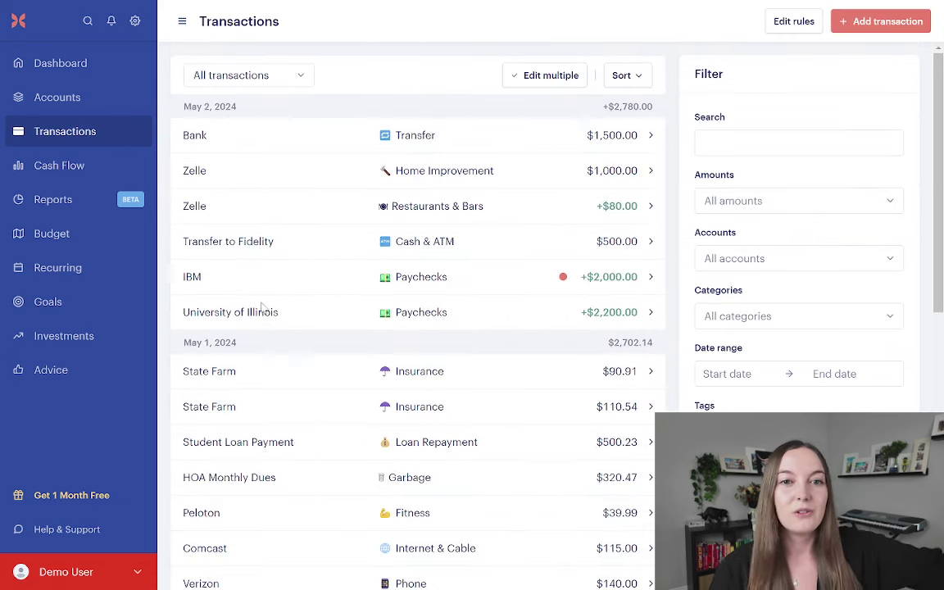
{"action": "left_click", "coordinate": [400, 244]}
{"action": "type", "text": "t"}
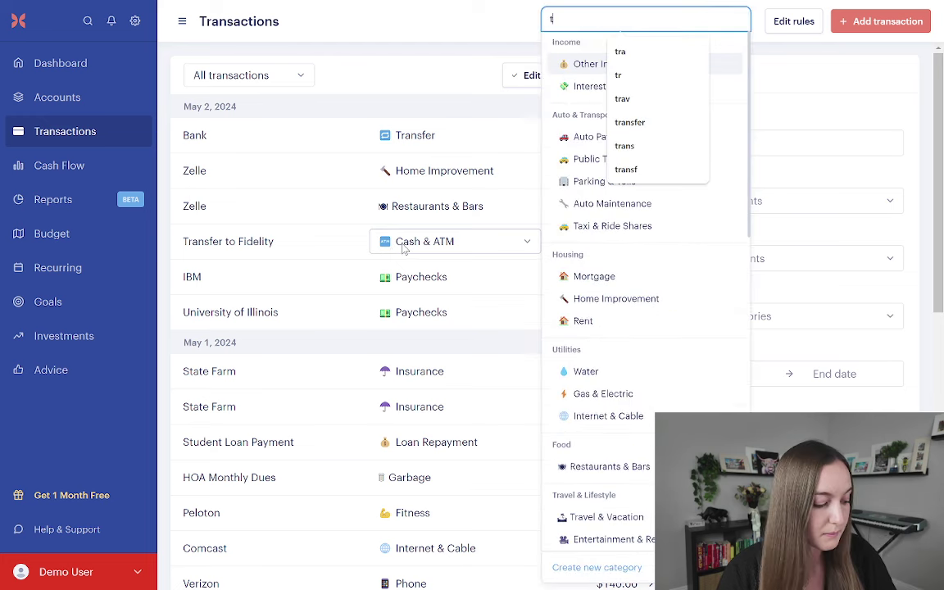
{"action": "type", "text": "rans"}
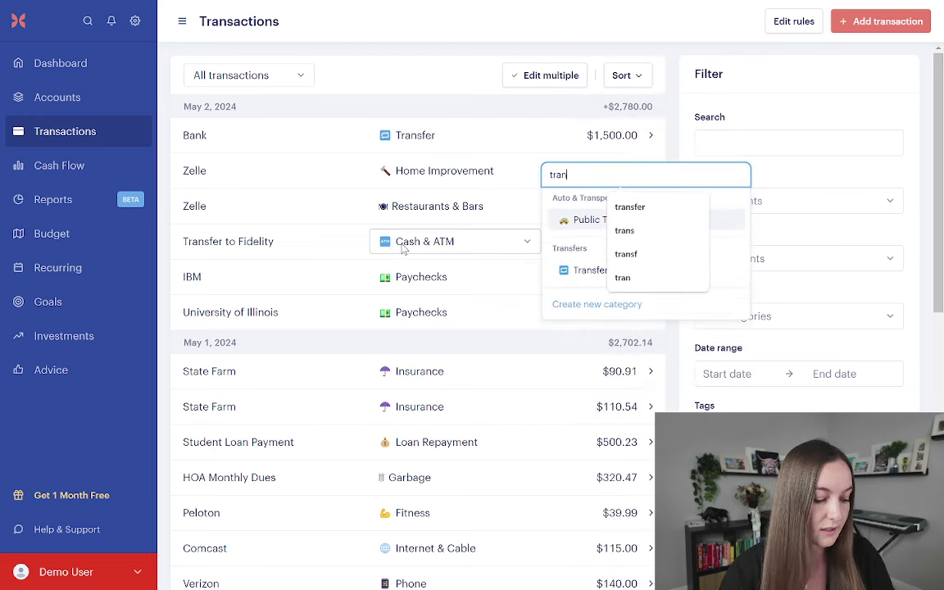
{"action": "left_click", "coordinate": [584, 271]}
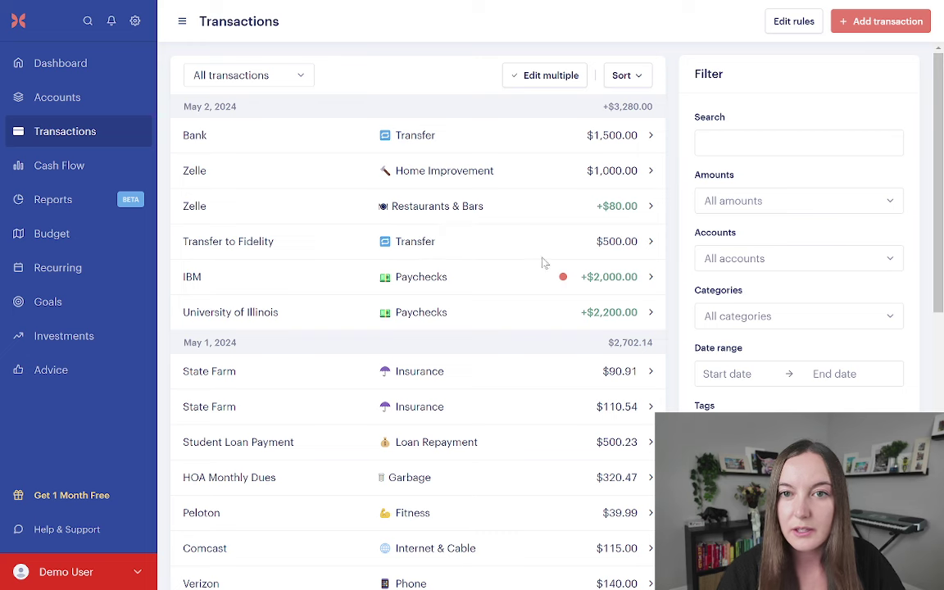
Review the Transfer to Fidelity transaction details, then close the drawer.
{"action": "left_click", "coordinate": [651, 240]}
{"action": "scroll", "coordinate": [740, 277], "scroll_direction": "down", "scroll_amount": 5}
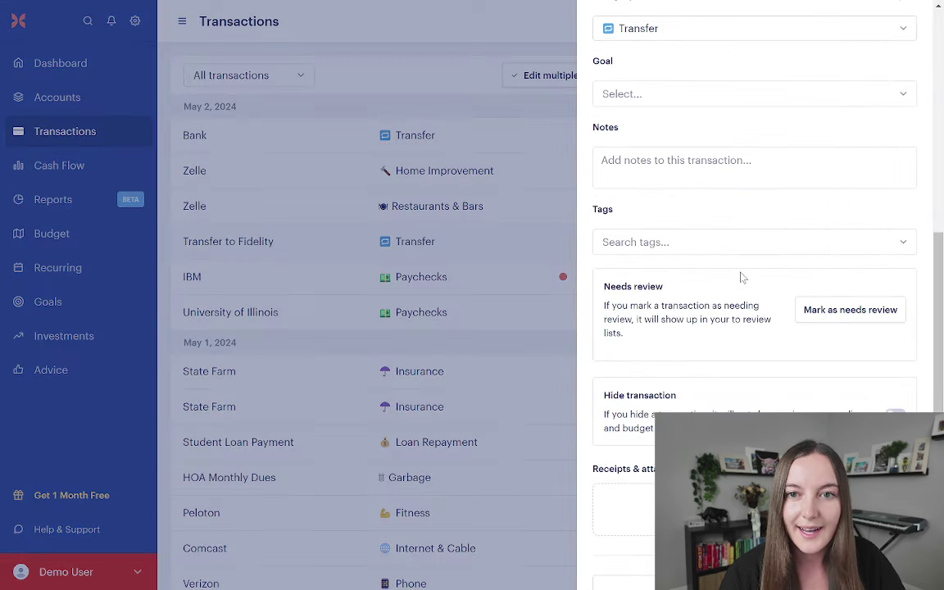
{"action": "scroll", "coordinate": [787, 311], "scroll_direction": "down", "scroll_amount": 1}
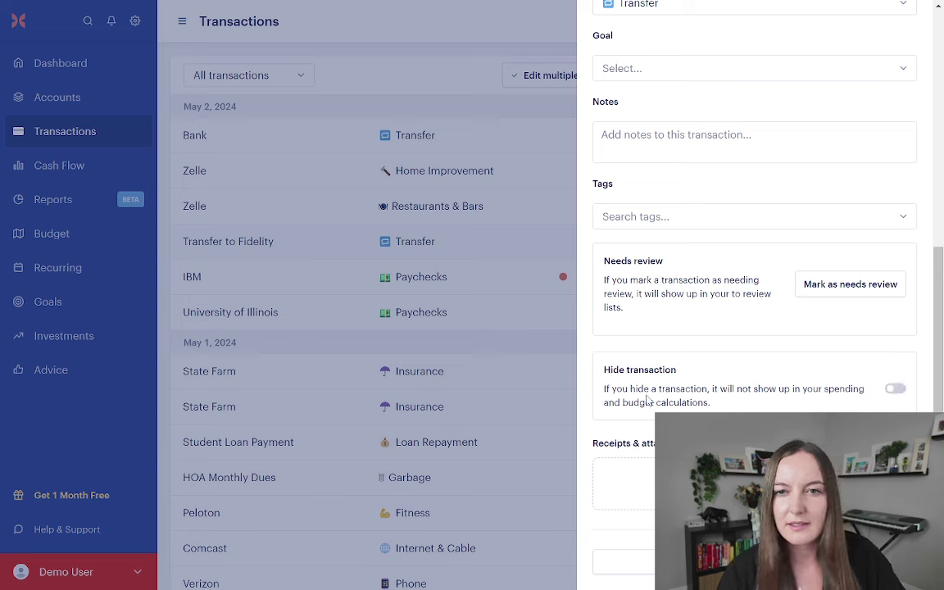
{"action": "scroll", "coordinate": [701, 327], "scroll_direction": "up", "scroll_amount": 6}
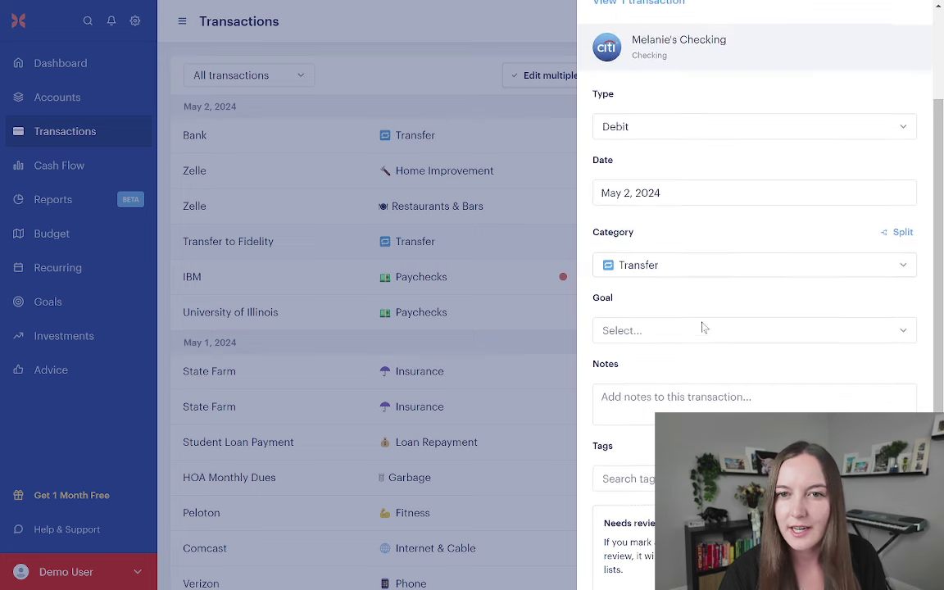
{"action": "left_click", "coordinate": [910, 21]}
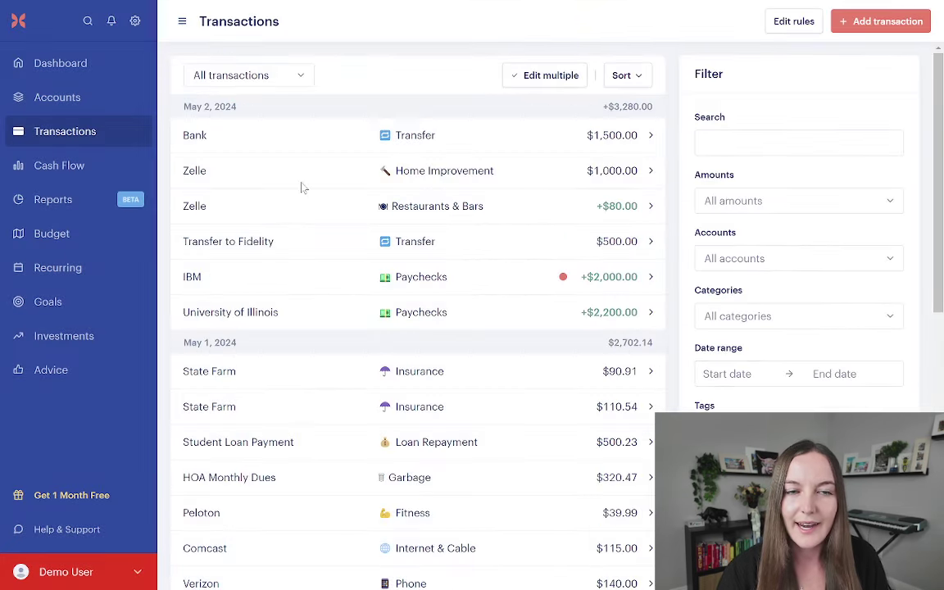
Open April 2024 cash flow and check the Taxes category details.
{"action": "left_click", "coordinate": [79, 166]}
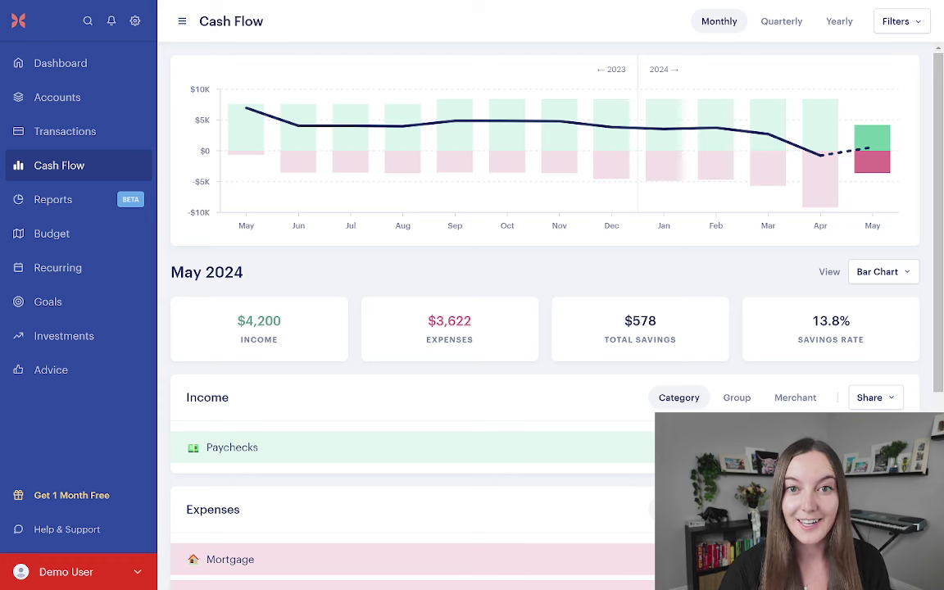
{"action": "left_click", "coordinate": [819, 196]}
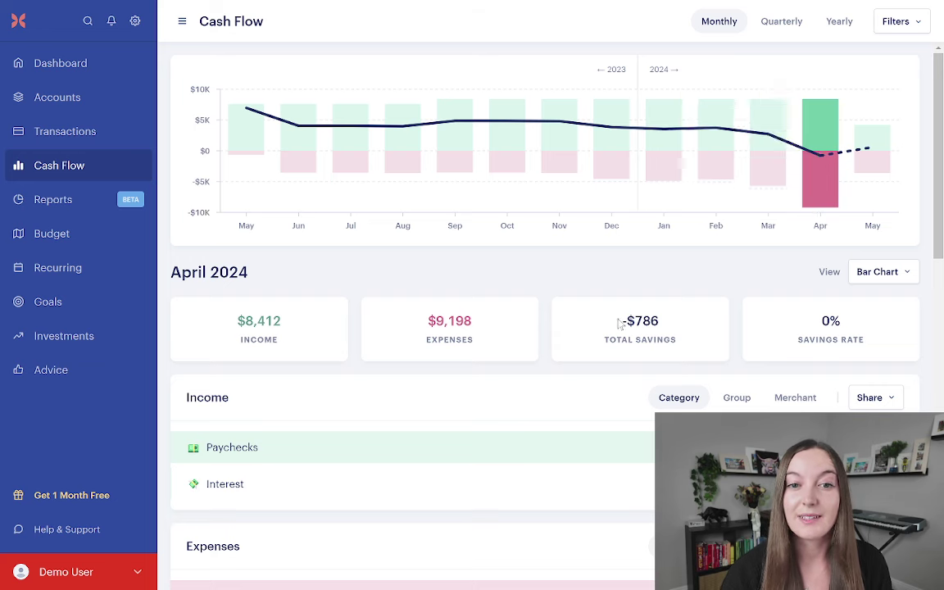
{"action": "scroll", "coordinate": [428, 365], "scroll_direction": "down", "scroll_amount": 3}
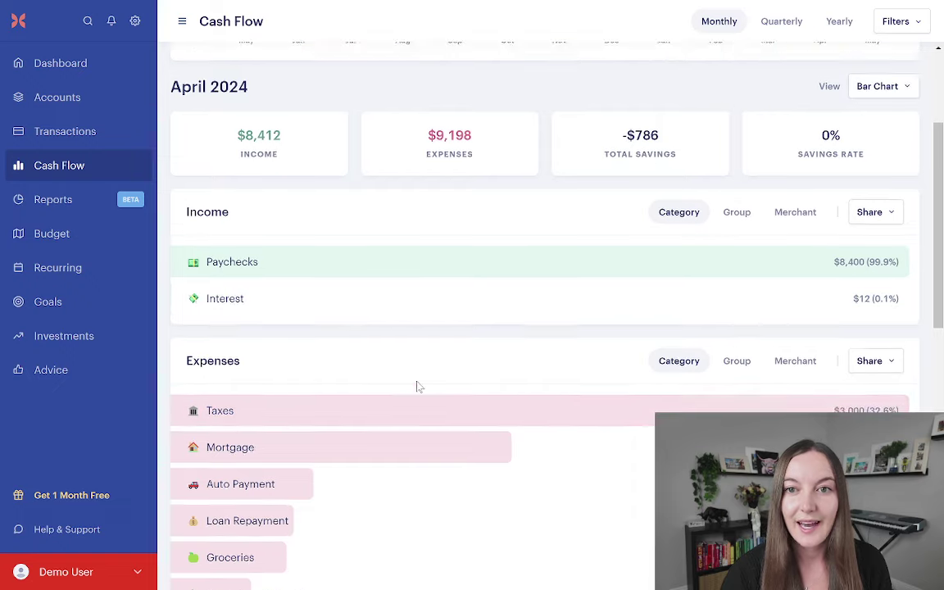
{"action": "scroll", "coordinate": [414, 385], "scroll_direction": "down", "scroll_amount": 2}
{"action": "left_click", "coordinate": [456, 269]}
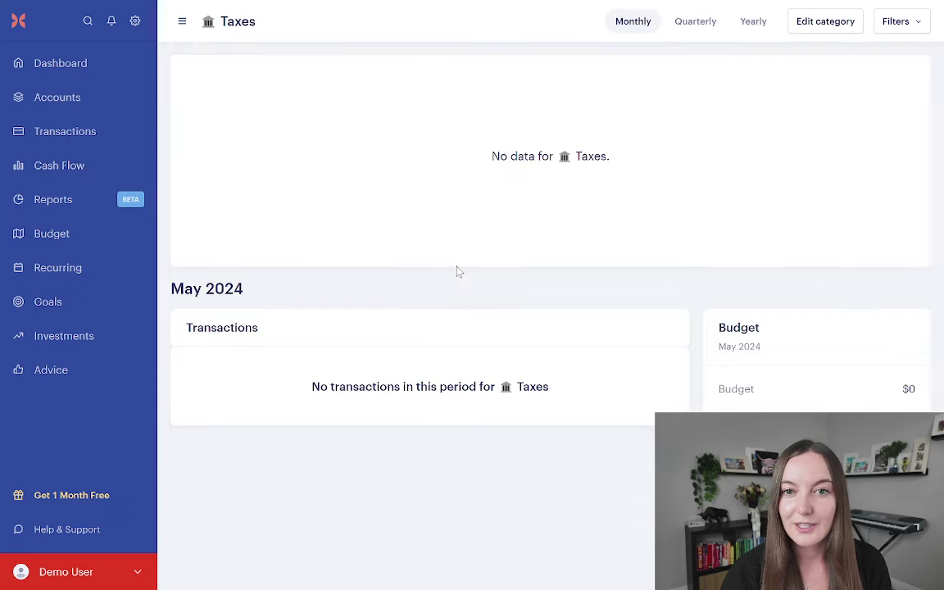
{"action": "left_click", "coordinate": [52, 245]}
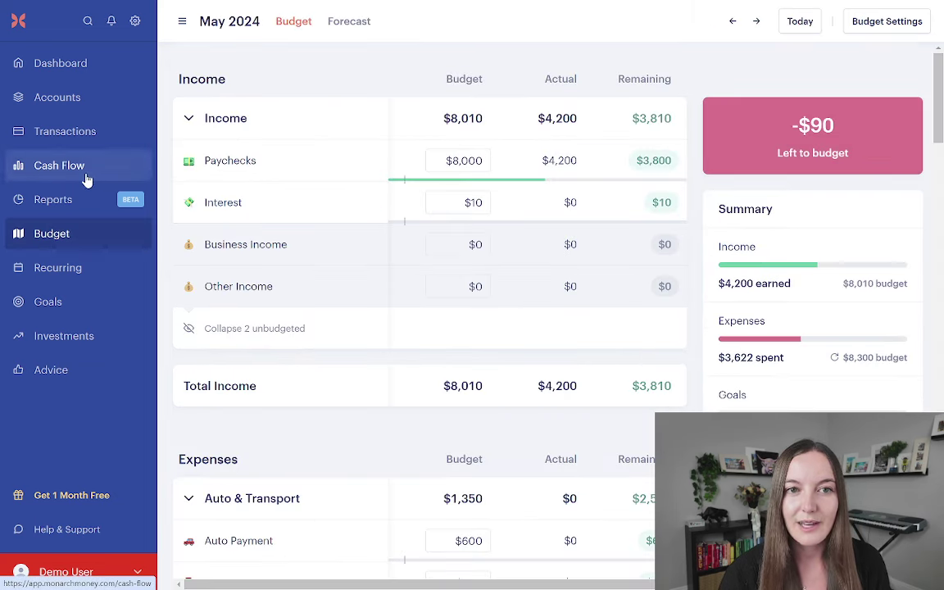
{"action": "left_click", "coordinate": [85, 168]}
Reselect April 2024 in Cash Flow and open its Taxes spending.
{"action": "scroll", "coordinate": [311, 287], "scroll_direction": "down", "scroll_amount": 5}
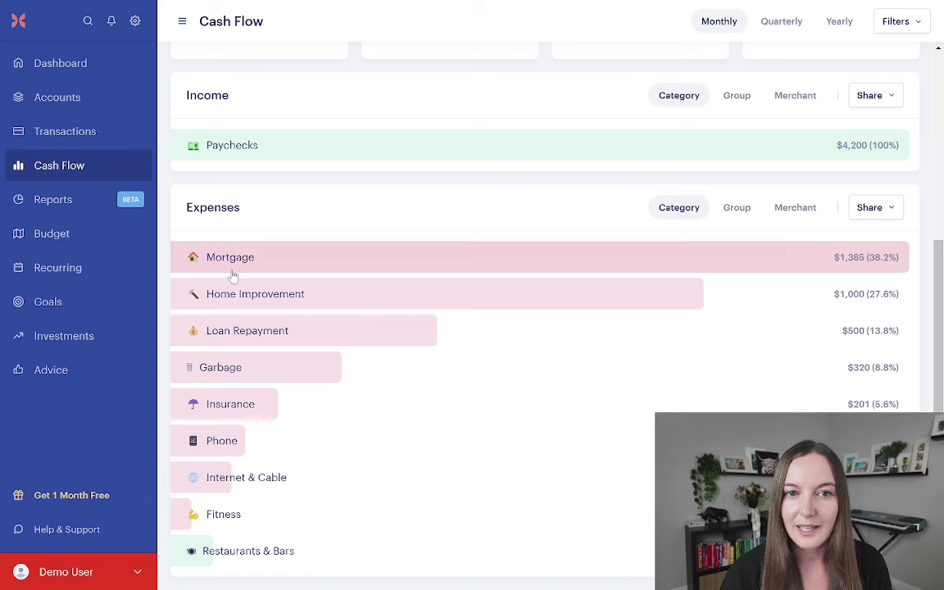
{"action": "scroll", "coordinate": [491, 281], "scroll_direction": "up", "scroll_amount": 2}
{"action": "scroll", "coordinate": [574, 246], "scroll_direction": "up", "scroll_amount": 2}
{"action": "left_click", "coordinate": [815, 123]}
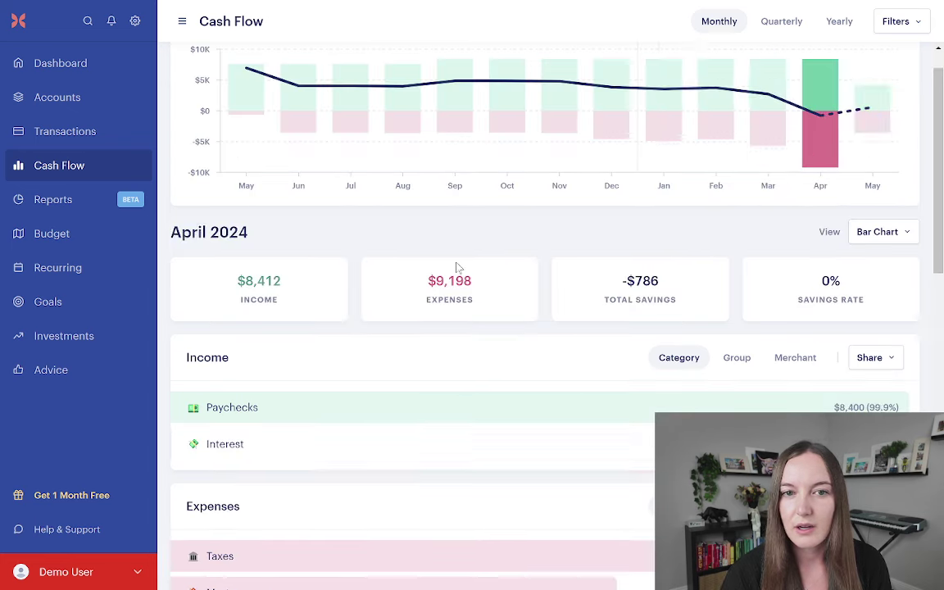
{"action": "scroll", "coordinate": [410, 295], "scroll_direction": "down", "scroll_amount": 3}
{"action": "left_click", "coordinate": [317, 360]}
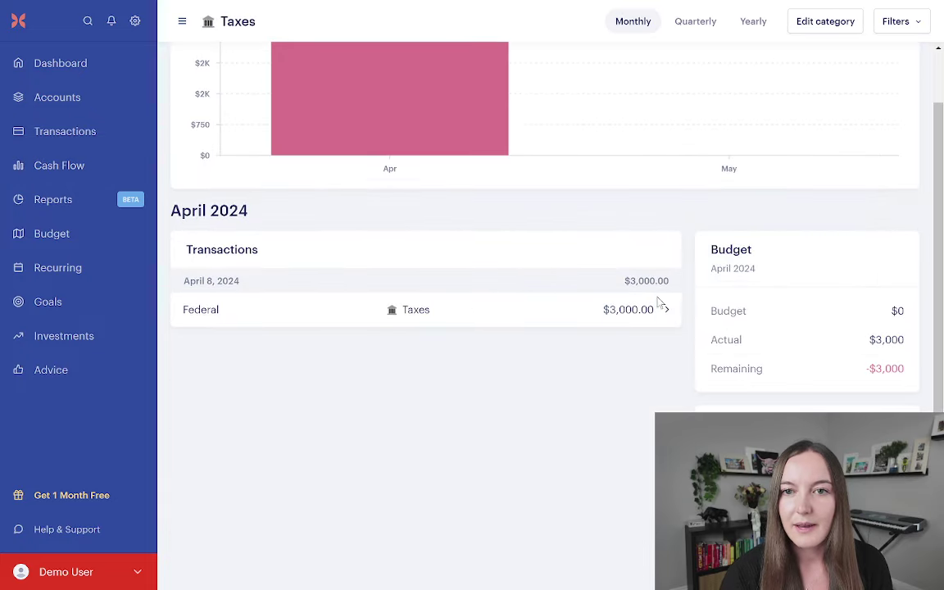
Hide the $3,000 Federal tax transaction so April expenses fall to $6,198.
{"action": "left_click", "coordinate": [660, 308]}
{"action": "scroll", "coordinate": [819, 278], "scroll_direction": "down", "scroll_amount": 3}
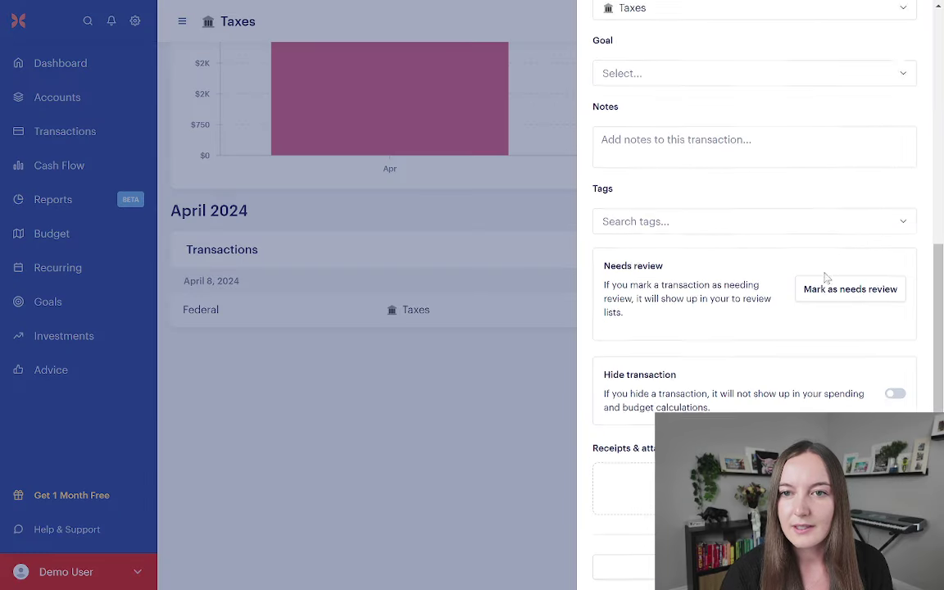
{"action": "left_click", "coordinate": [896, 388]}
{"action": "left_click", "coordinate": [388, 364]}
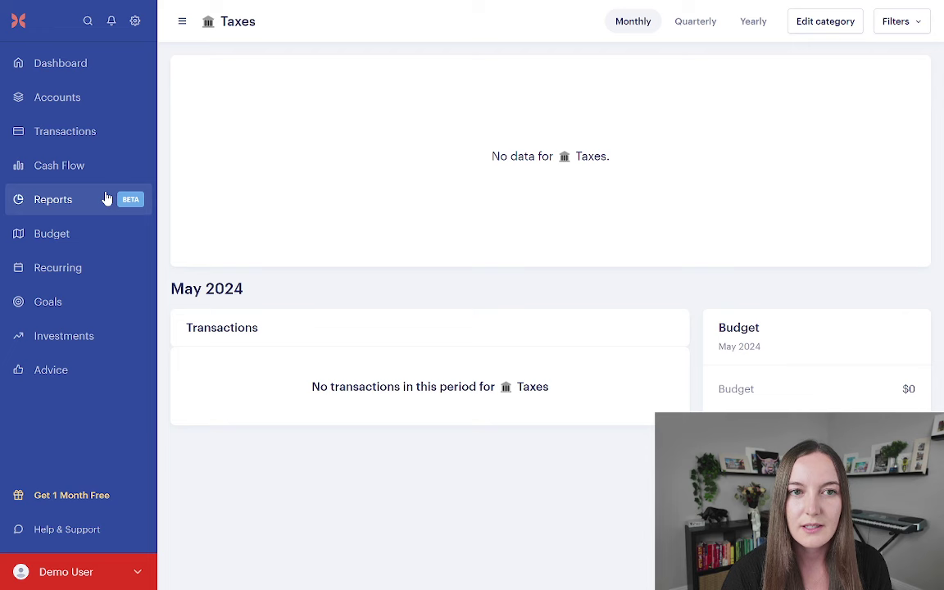
{"action": "left_click", "coordinate": [90, 166]}
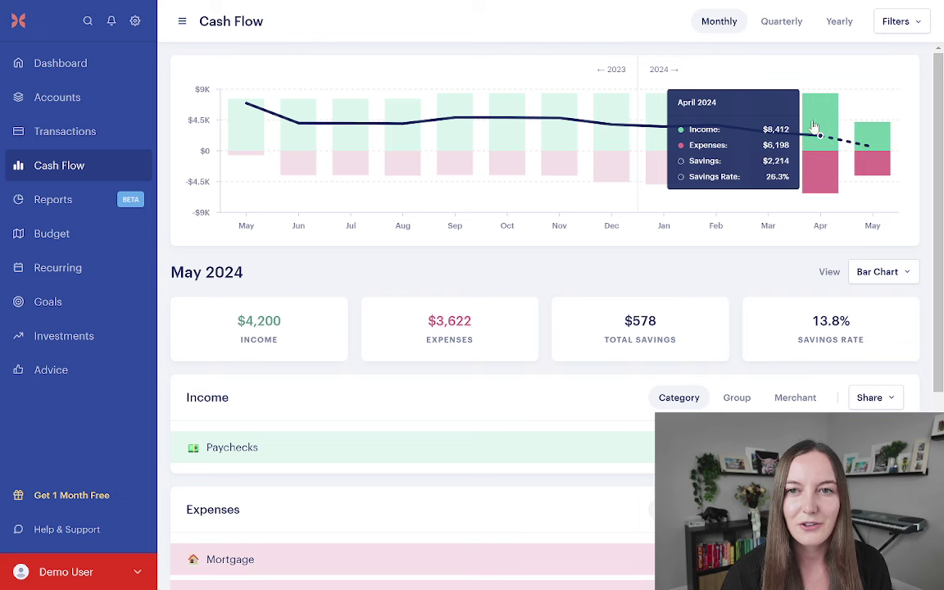
Review the 2024 yearly cash flow totals, then open the May 2024 budget ($8,010 budgeted income).
{"action": "left_click", "coordinate": [839, 21]}
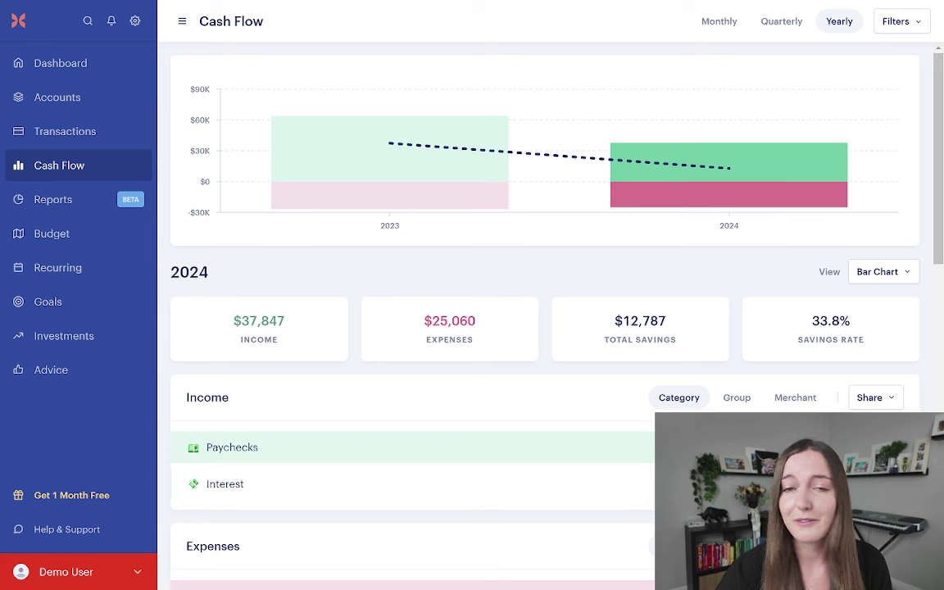
{"action": "mouse_move", "coordinate": [601, 216]}
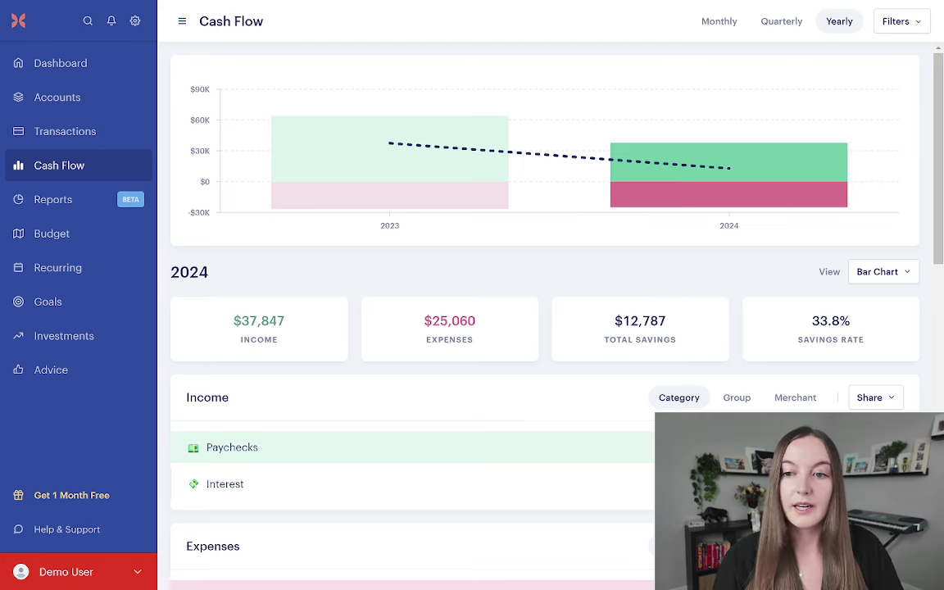
{"action": "left_click", "coordinate": [72, 234]}
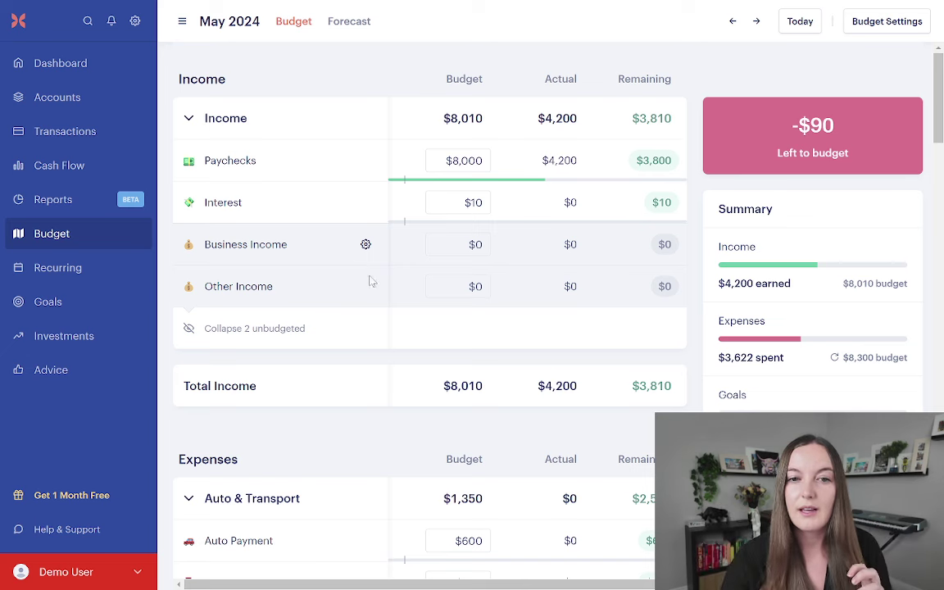
Expand the budget's Income group, then return to the yearly Cash Flow view showing $37,847 income.
{"action": "left_click", "coordinate": [358, 329]}
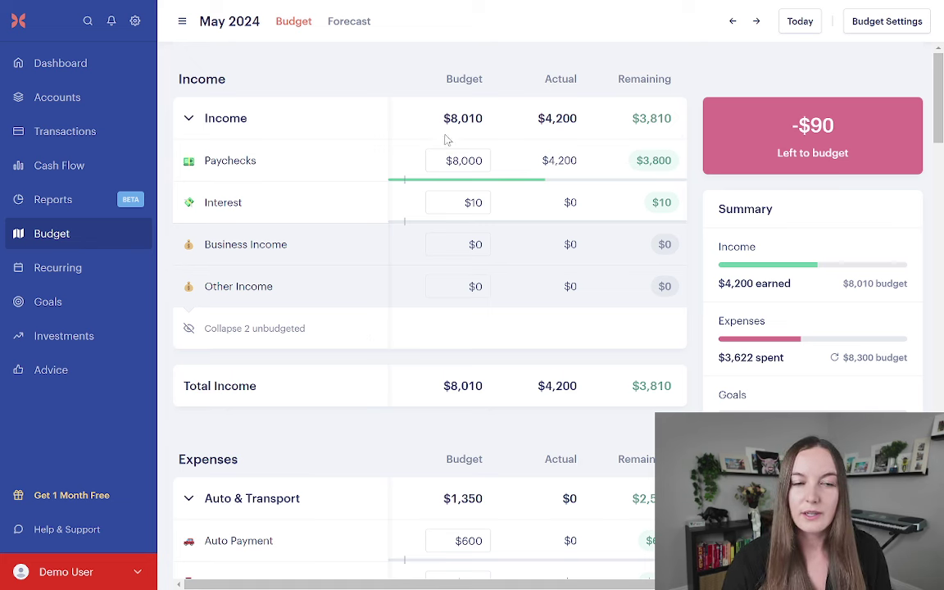
{"action": "left_click", "coordinate": [55, 168]}
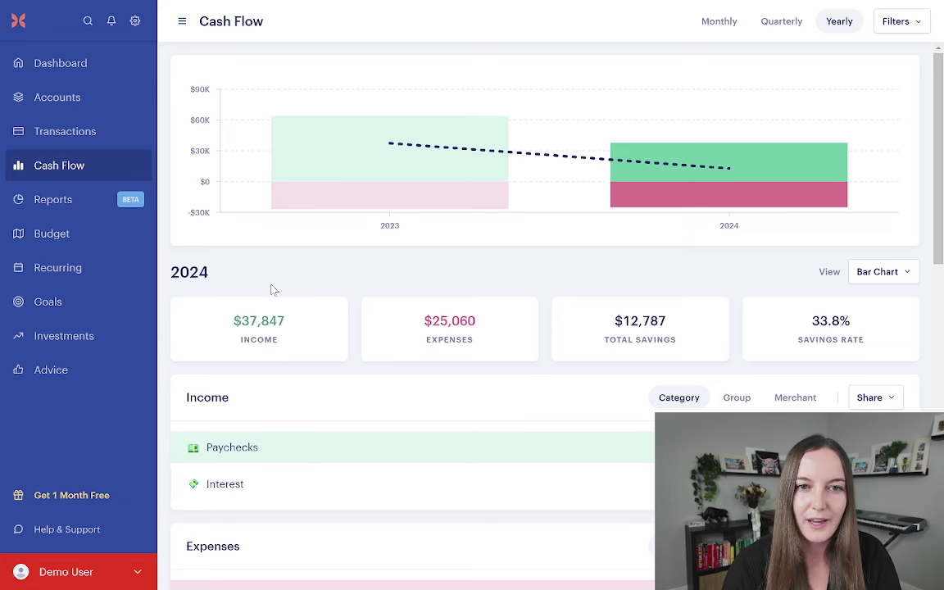
Browse the goal types without adding one, then view Accounts with $687,704.24 net worth.
{"action": "left_click", "coordinate": [83, 316]}
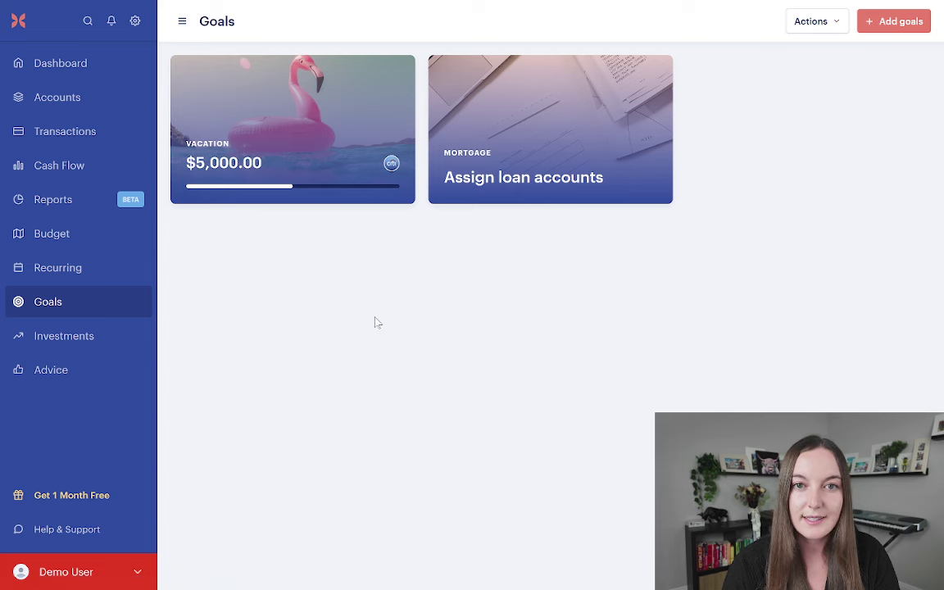
{"action": "left_click", "coordinate": [874, 32]}
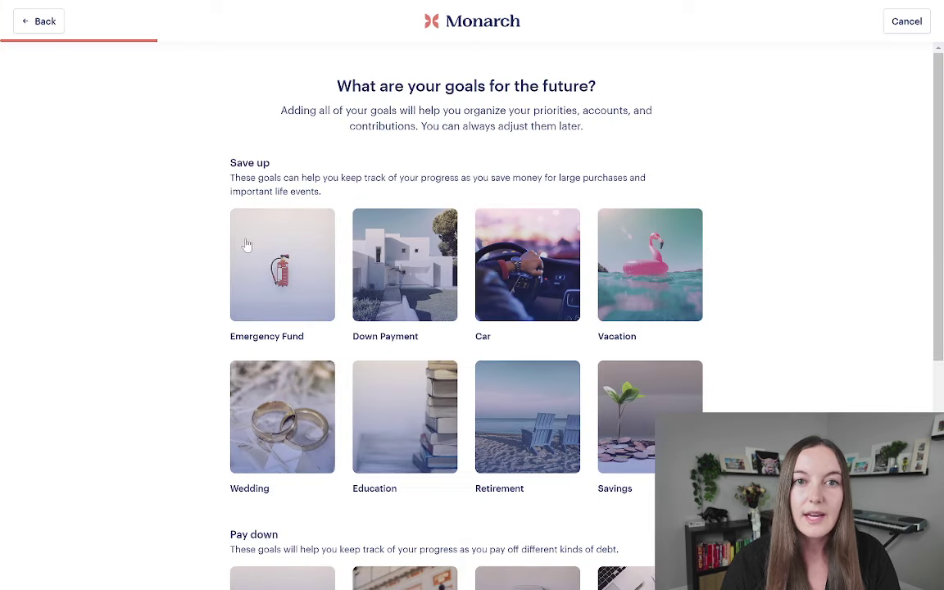
{"action": "scroll", "coordinate": [275, 330], "scroll_direction": "down", "scroll_amount": 4}
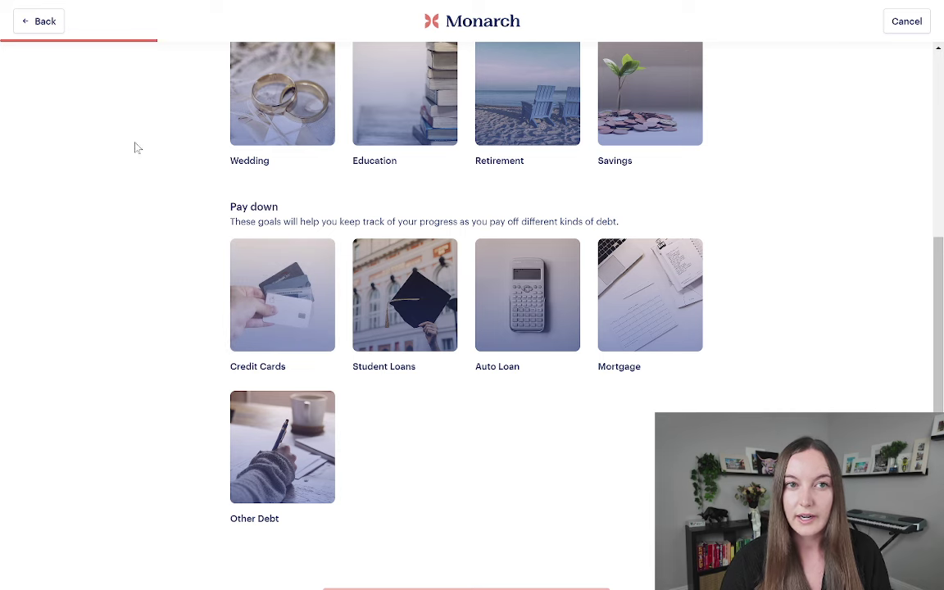
{"action": "left_click", "coordinate": [37, 25]}
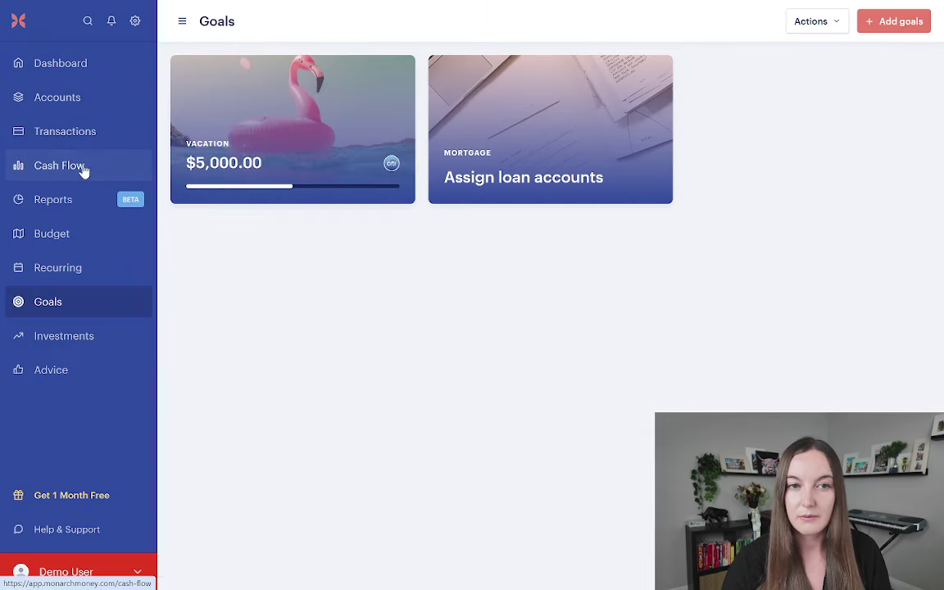
{"action": "left_click", "coordinate": [51, 99]}
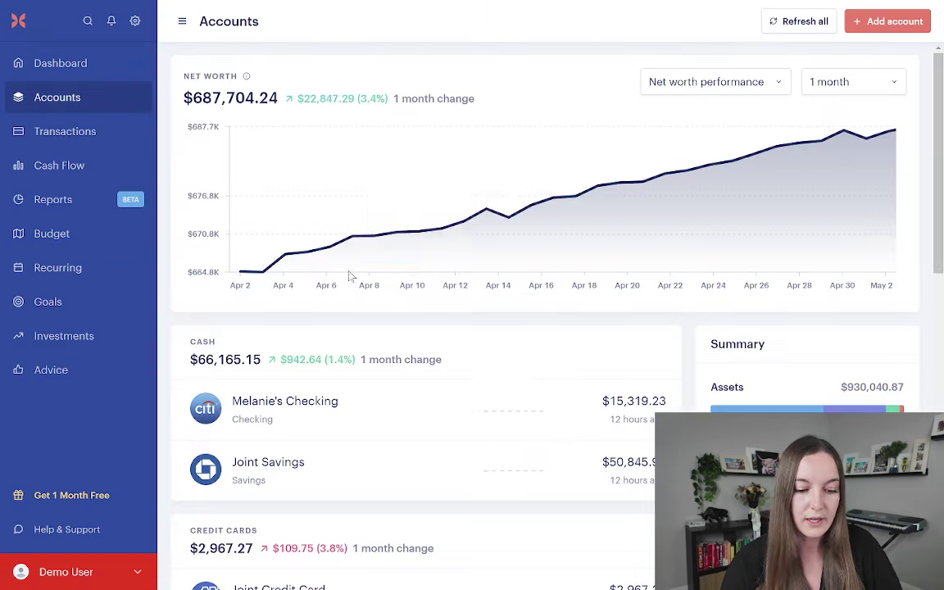